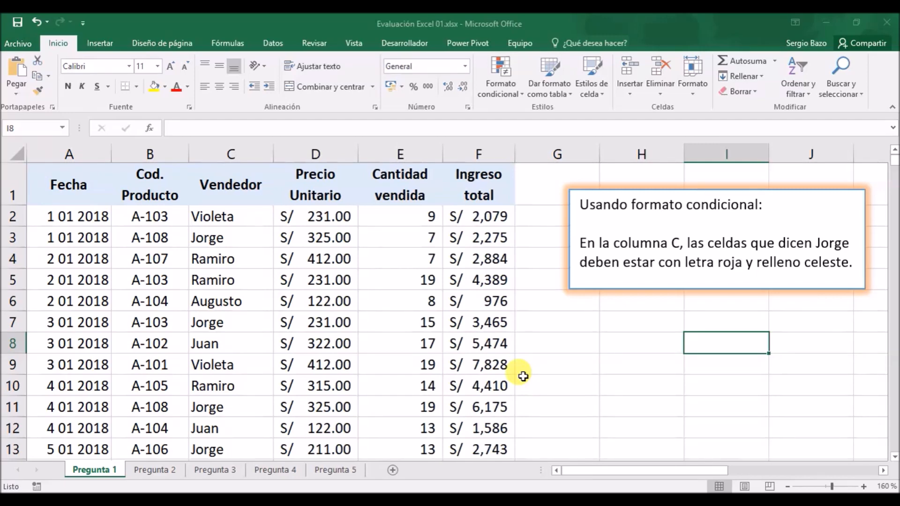
- Create a conditional formatting rule for the vendor cells C2:C1726 that formats only cells that contain a given value
left_click(221, 222)
left_click_drag(220, 224, 220, 388)
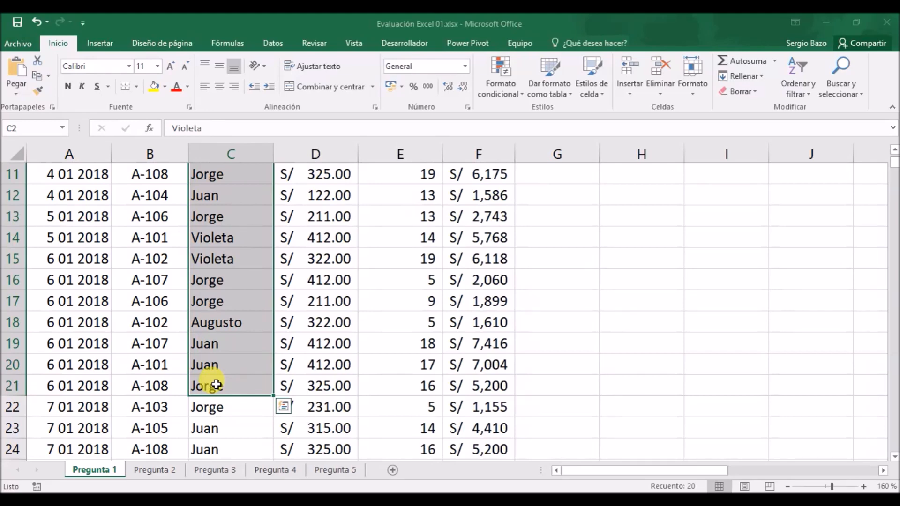
key("ctrl+shift+Down")
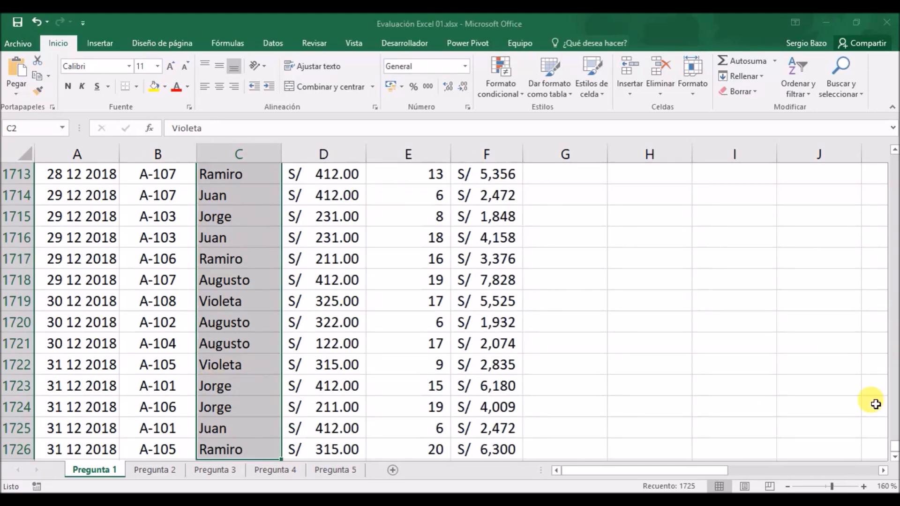
left_click_drag(892, 445, 893, 149)
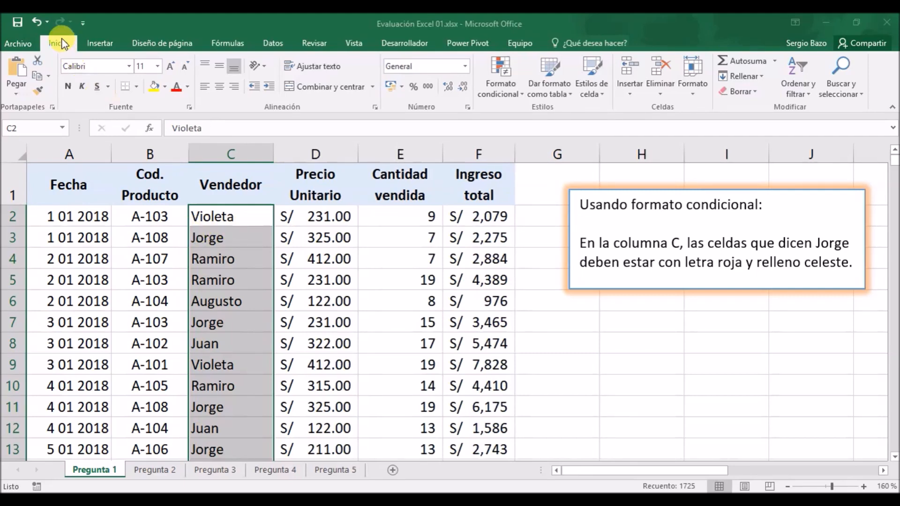
left_click(506, 88)
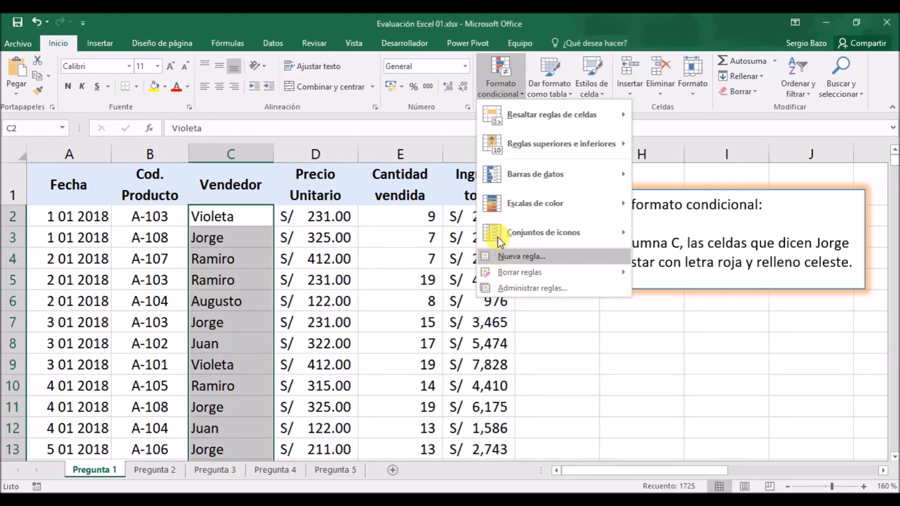
left_click(515, 260)
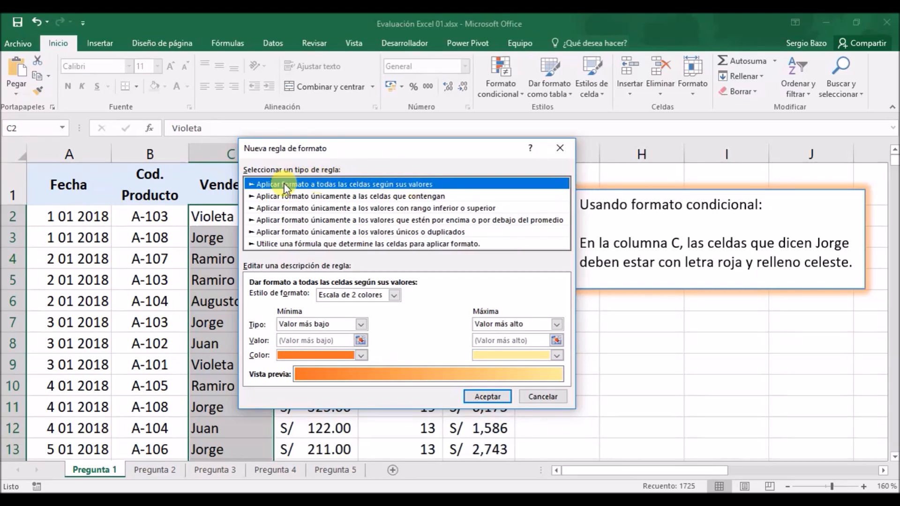
left_click(300, 201)
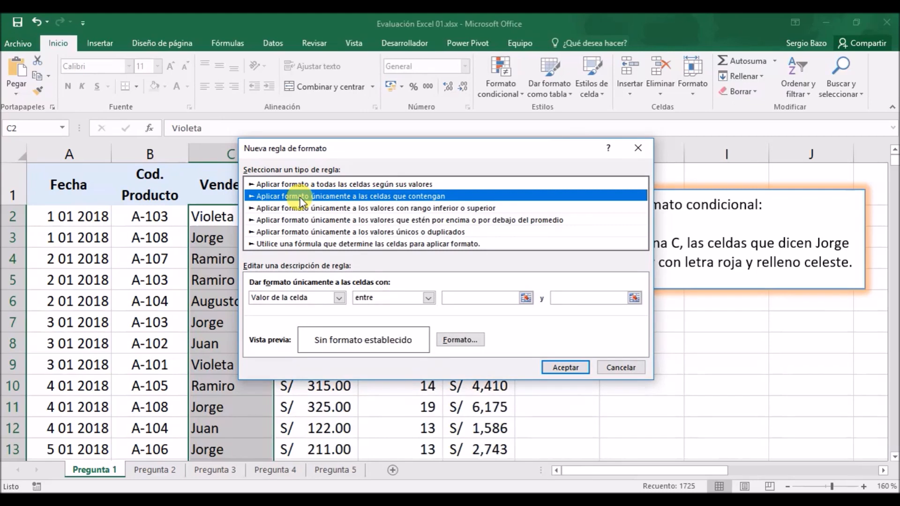
- Set the rule's condition to specific text containing the salesperson's name given in the exercise note
left_click(283, 298)
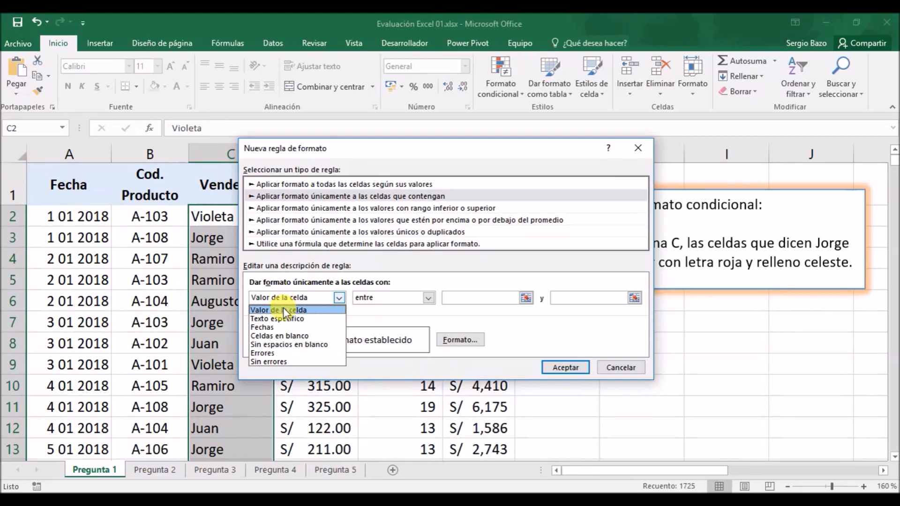
left_click(286, 319)
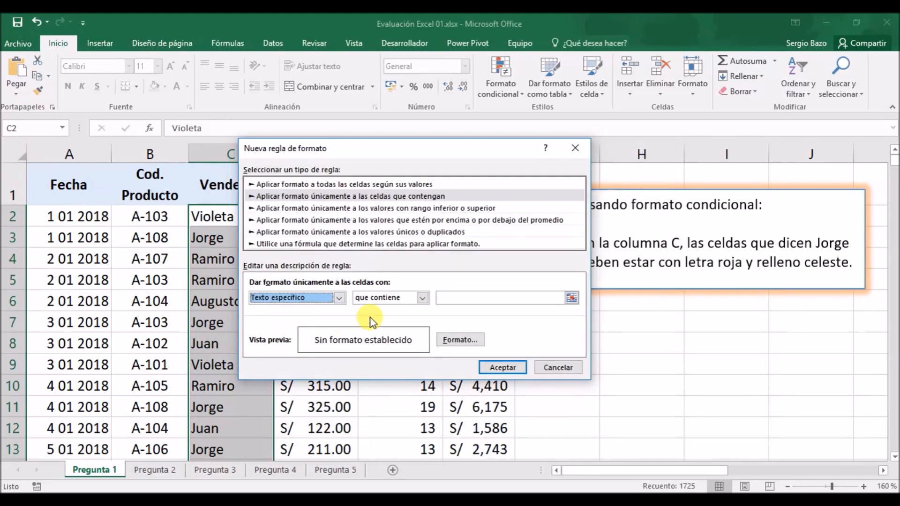
left_click(422, 299)
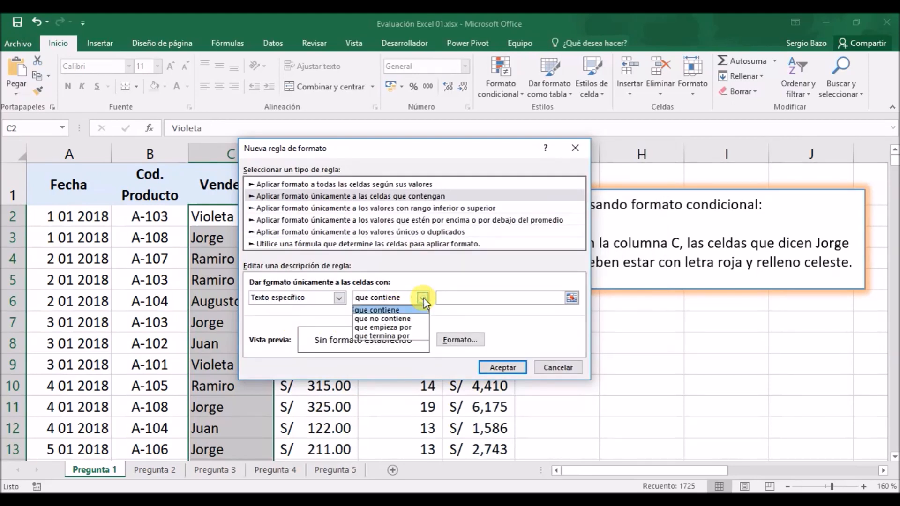
left_click(423, 299)
left_click(444, 299)
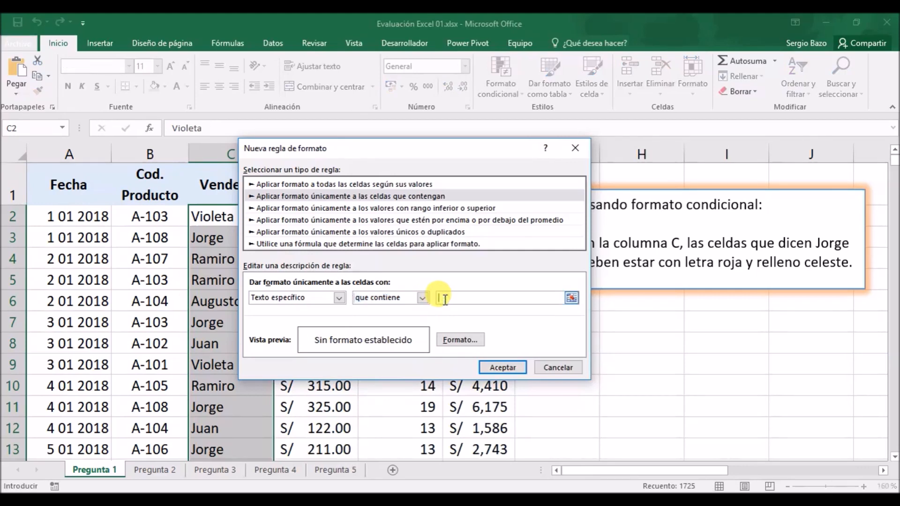
type("jorge")
left_click_drag(489, 150, 409, 136)
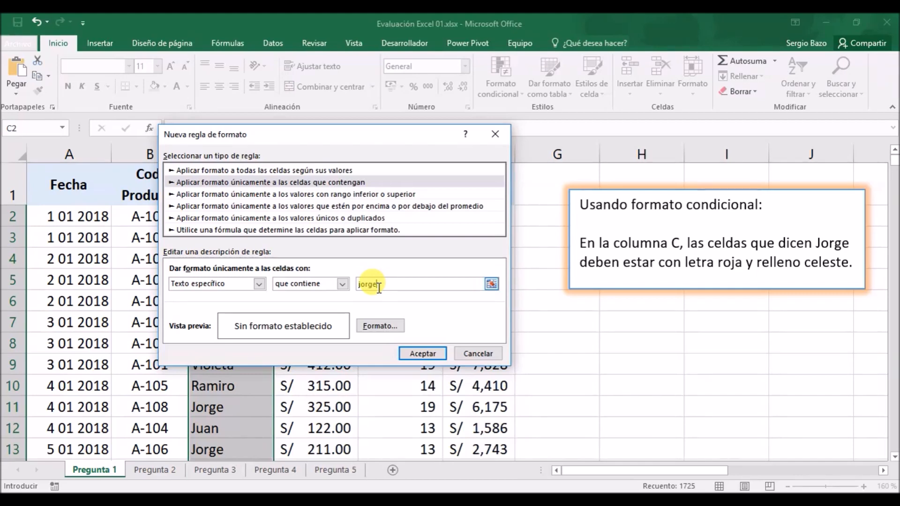
left_click(344, 284)
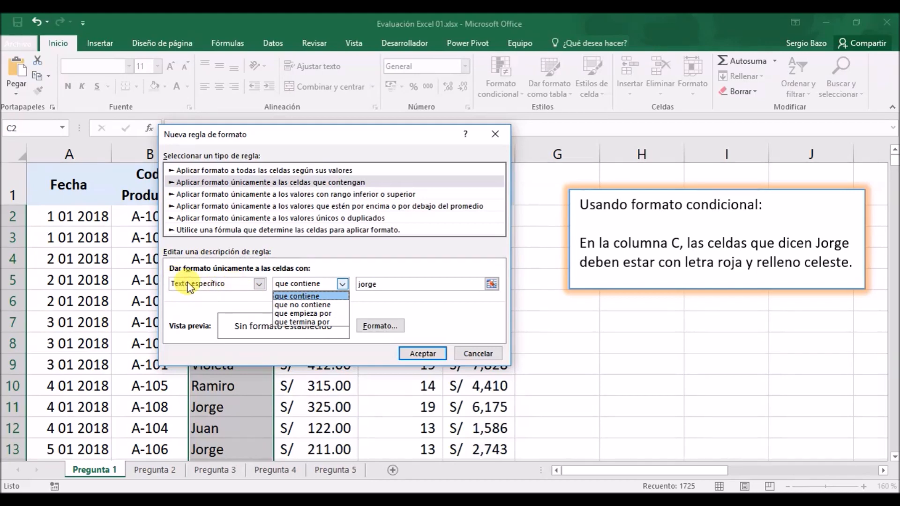
left_click(377, 286)
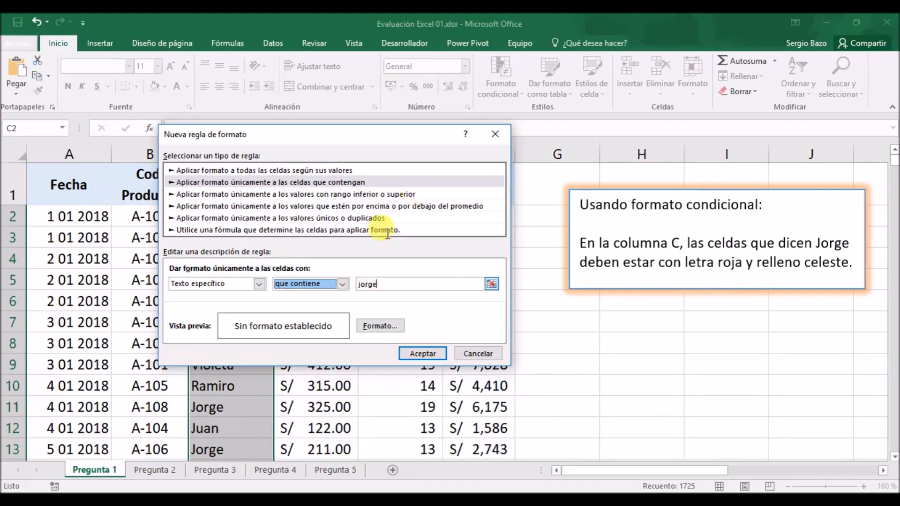
- Set the rule's font color to red
left_click(379, 327)
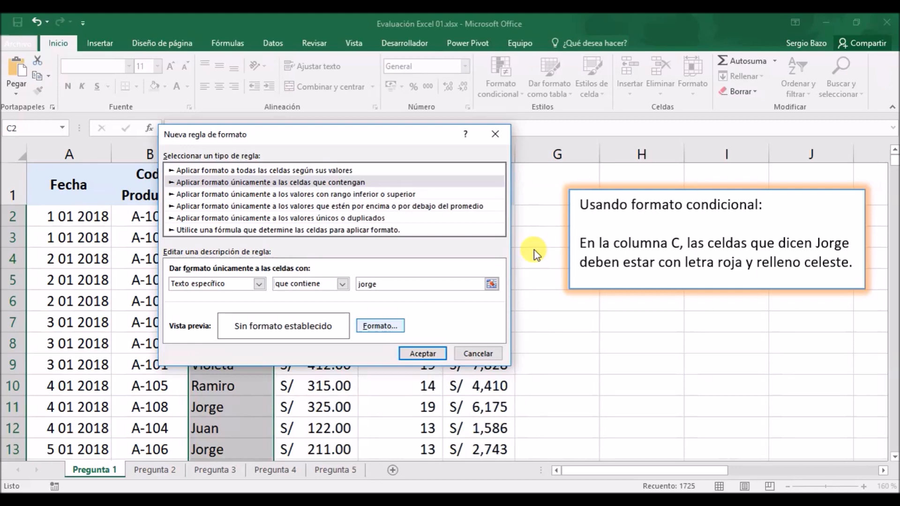
left_click(382, 326)
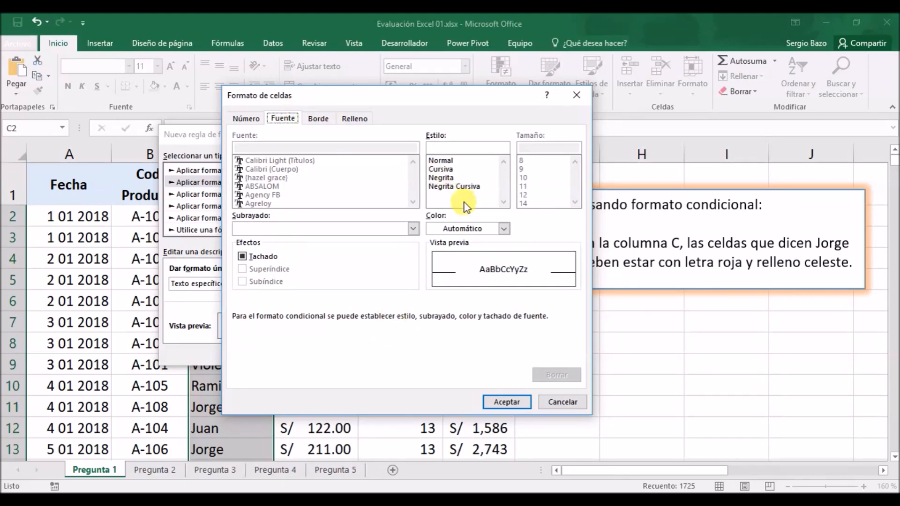
left_click(465, 232)
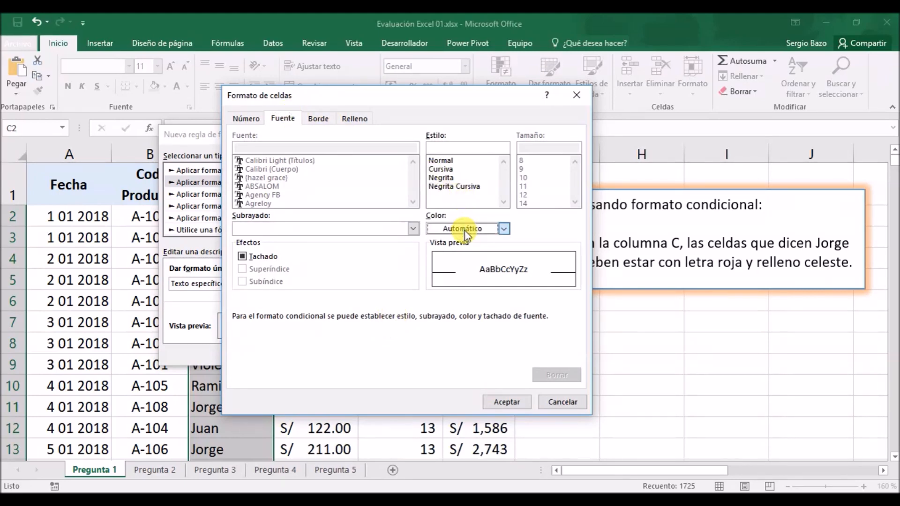
left_click(498, 231)
left_click(444, 347)
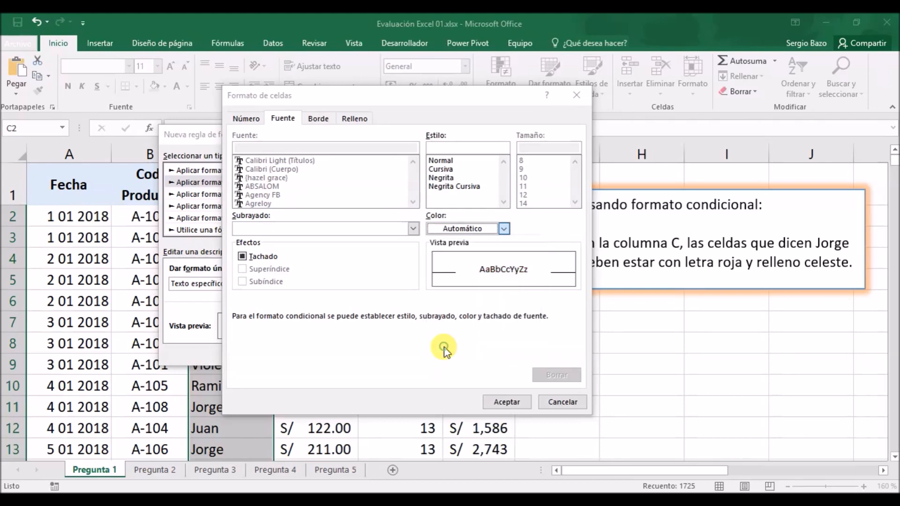
- Set the rule's background fill to light blue and apply the rule to the selected vendor cells
left_click(355, 119)
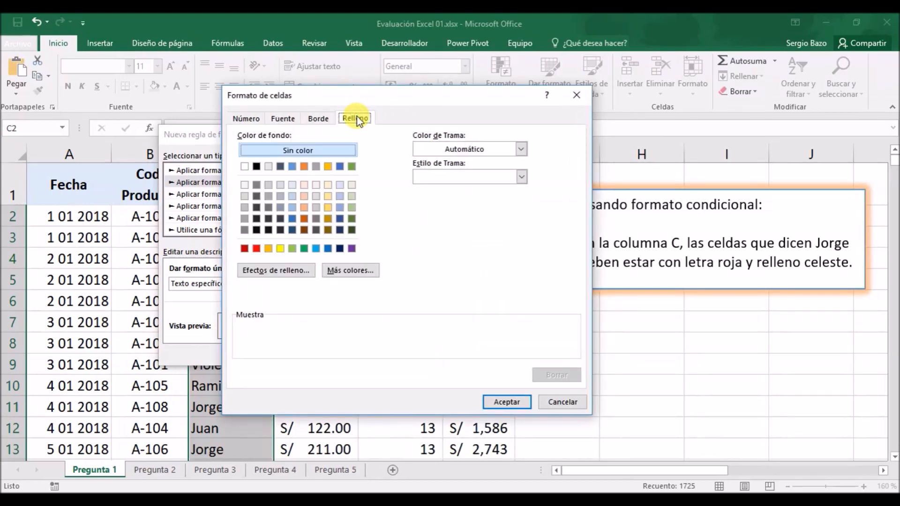
left_click(292, 208)
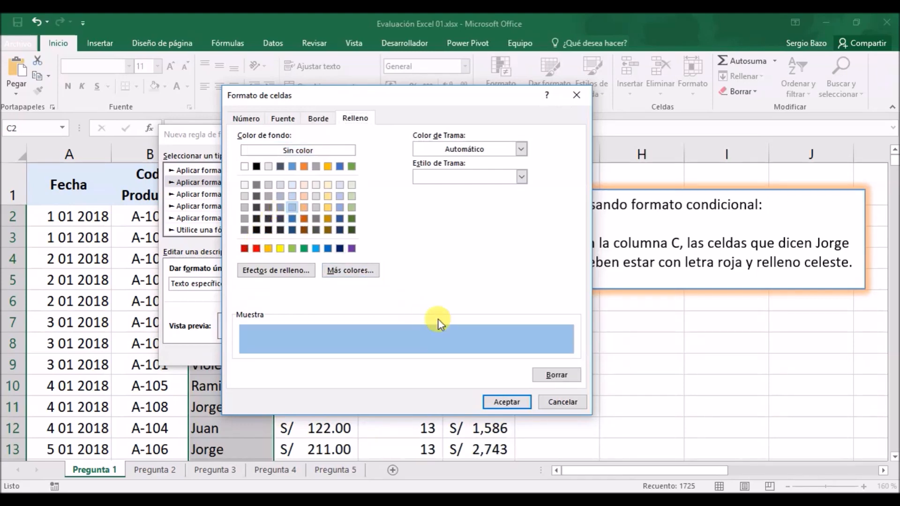
left_click(508, 402)
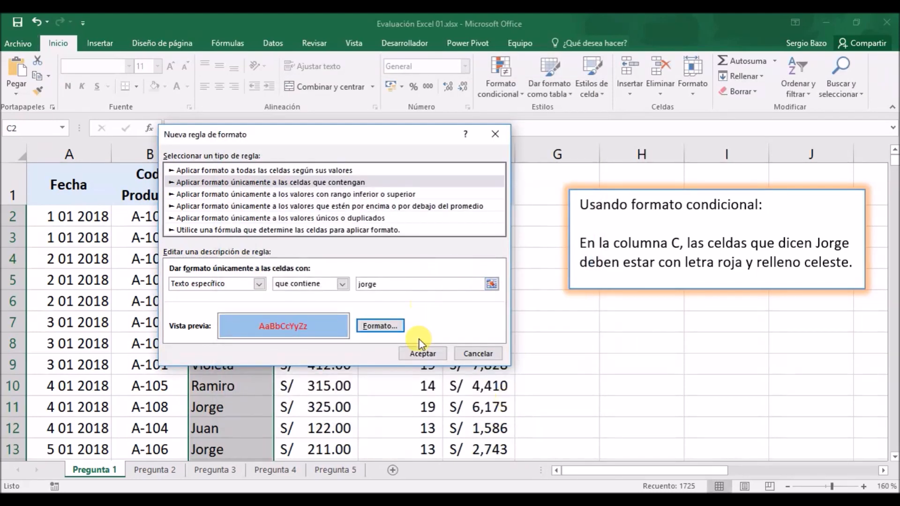
left_click(421, 354)
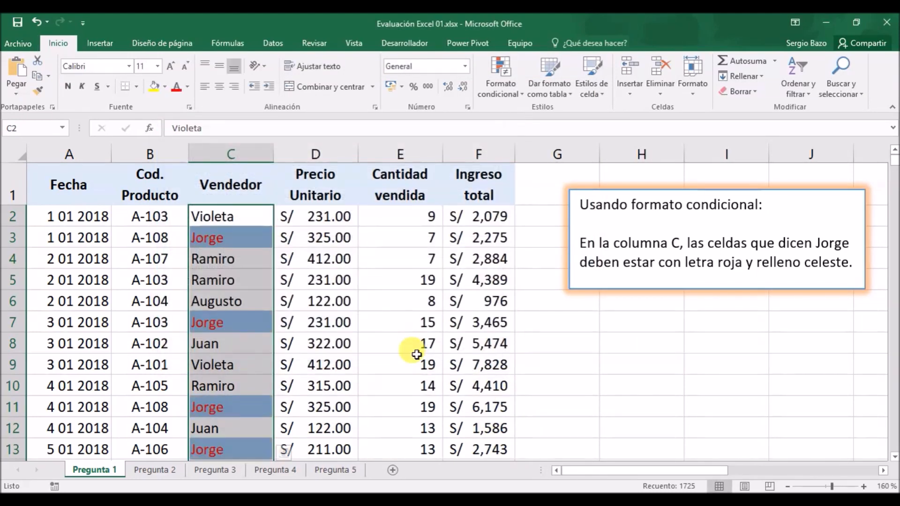
- Replace the vendor's name in cell C3 with a different salesperson's name to test the rule
left_click(214, 286)
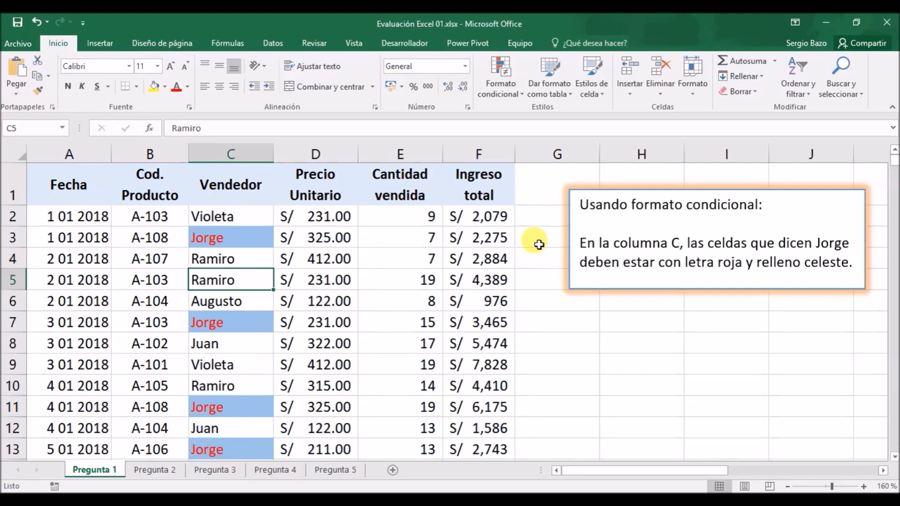
left_click(227, 239)
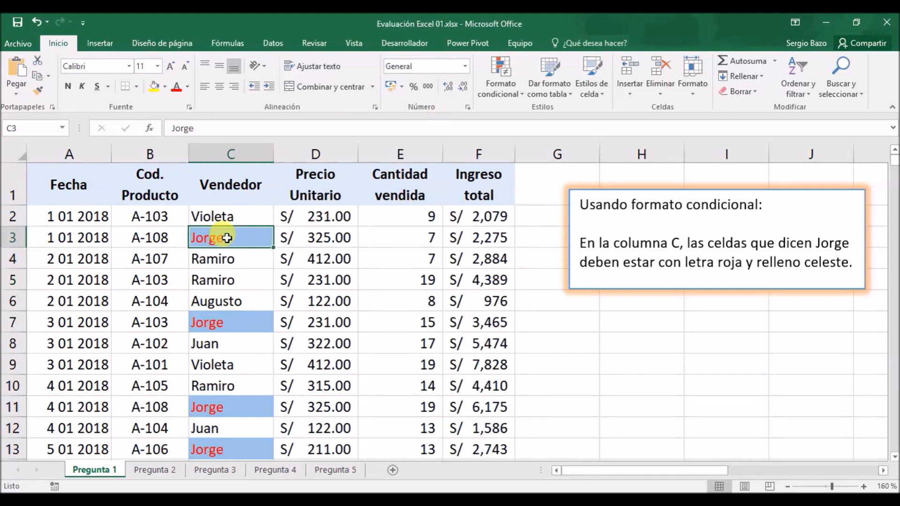
double_click(221, 237)
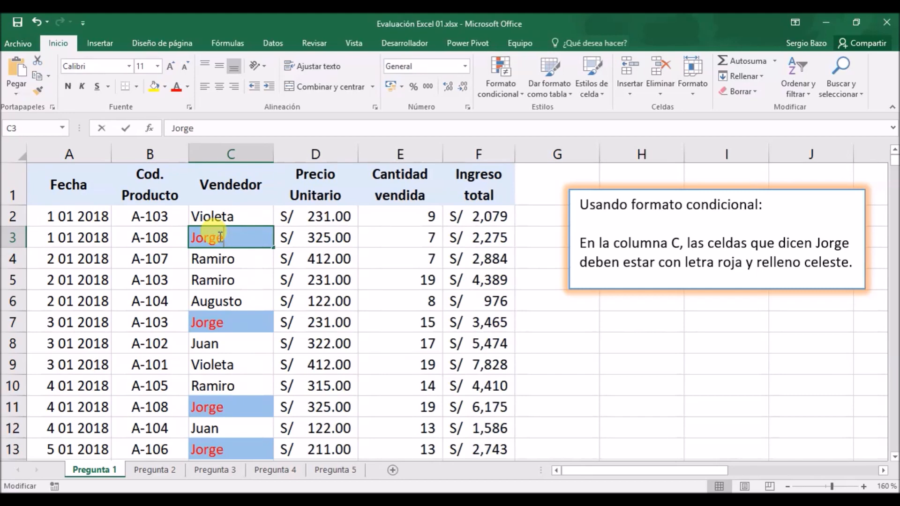
left_click_drag(227, 237, 186, 239)
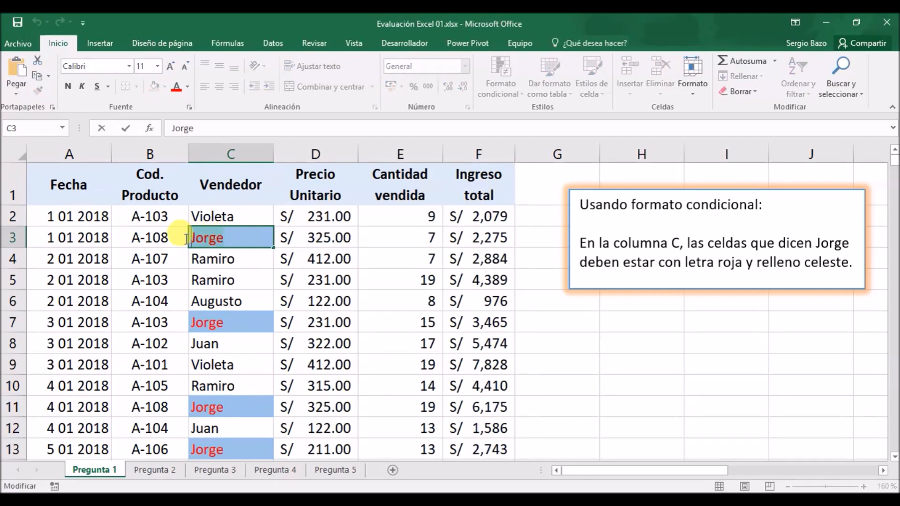
key("BackSpace")
type("Juan")
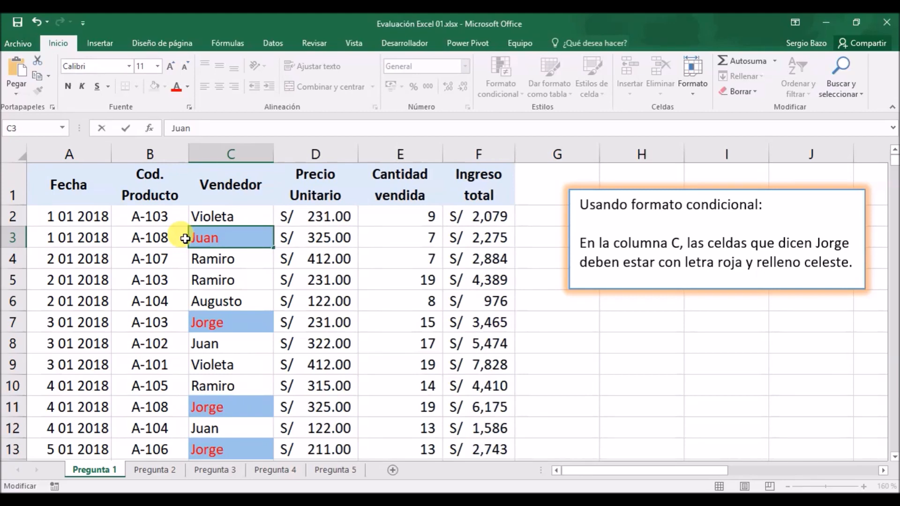
key("Return")
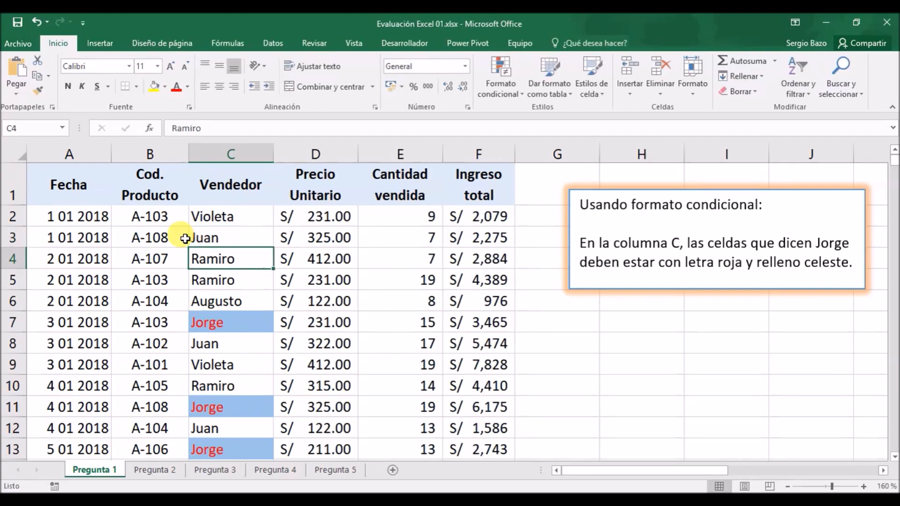
- Enter the original salesperson's name again in cell C3
left_click(216, 234)
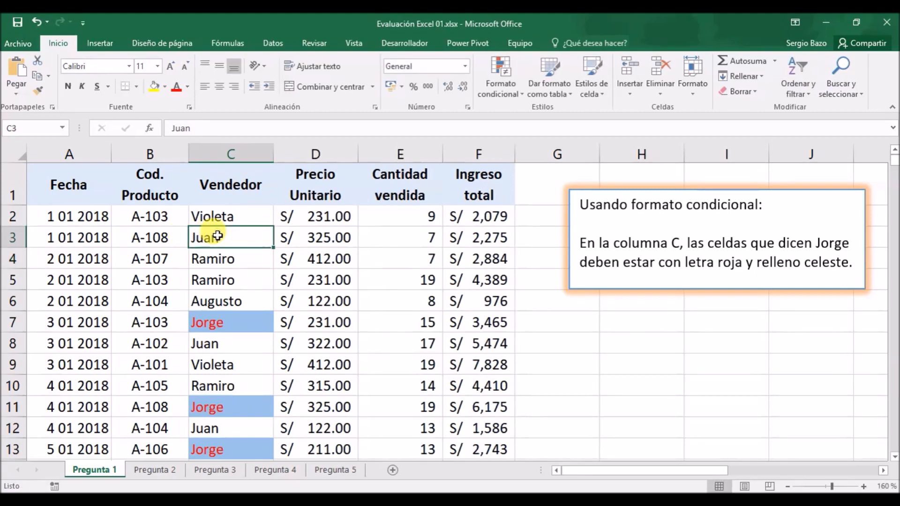
type("Jorge")
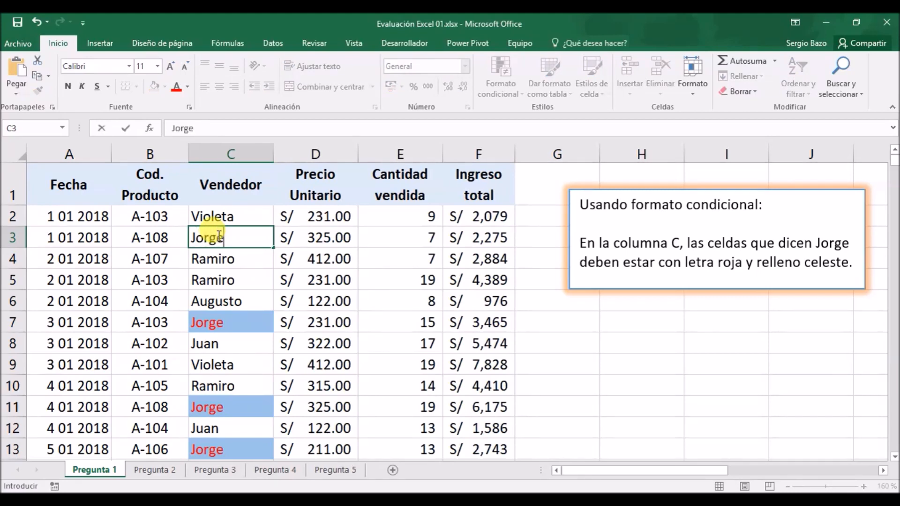
key("Return")
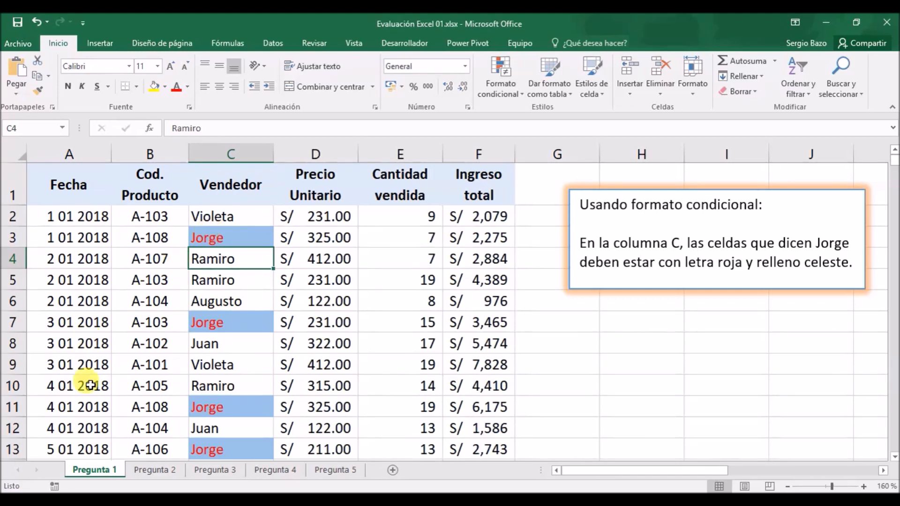
- On the Pregunta 2 sheet, select all the dates in column A from A2 down to the last row
left_click(152, 470)
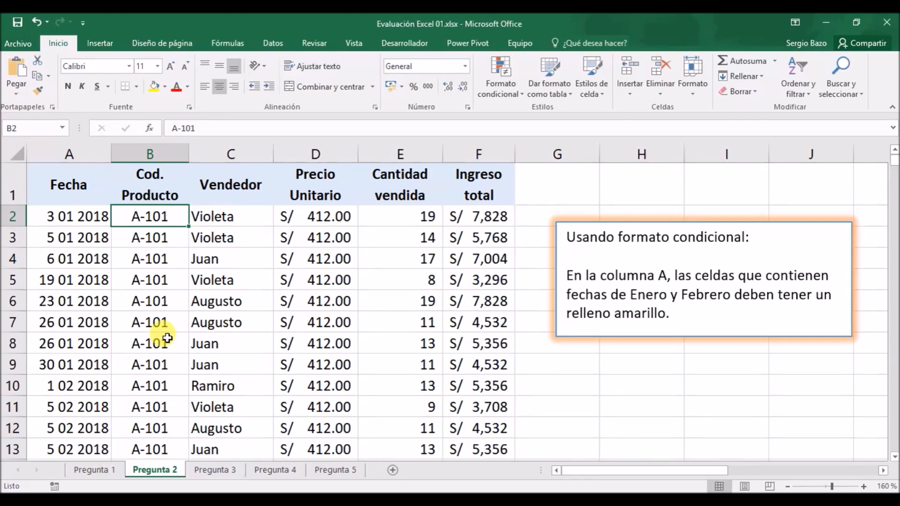
left_click(73, 215)
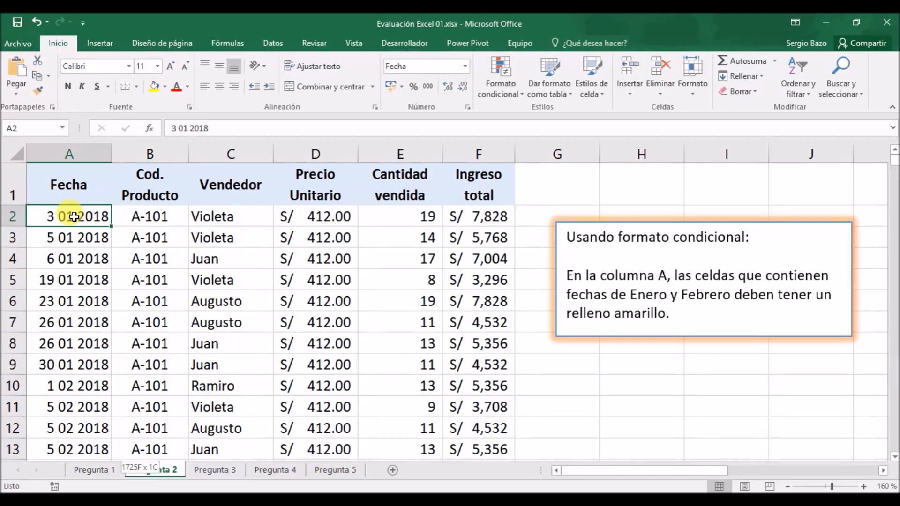
key("ctrl+shift+Down")
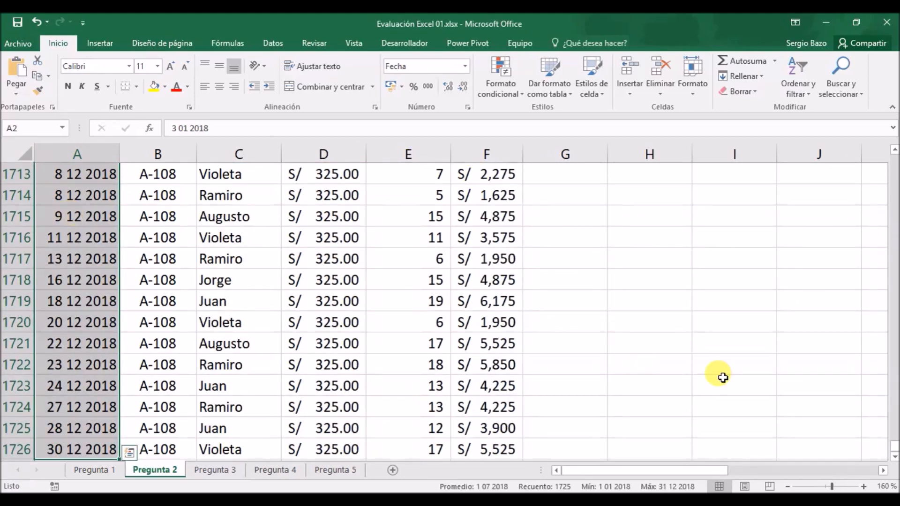
left_click_drag(895, 449, 895, 195)
left_click_drag(894, 163, 895, 150)
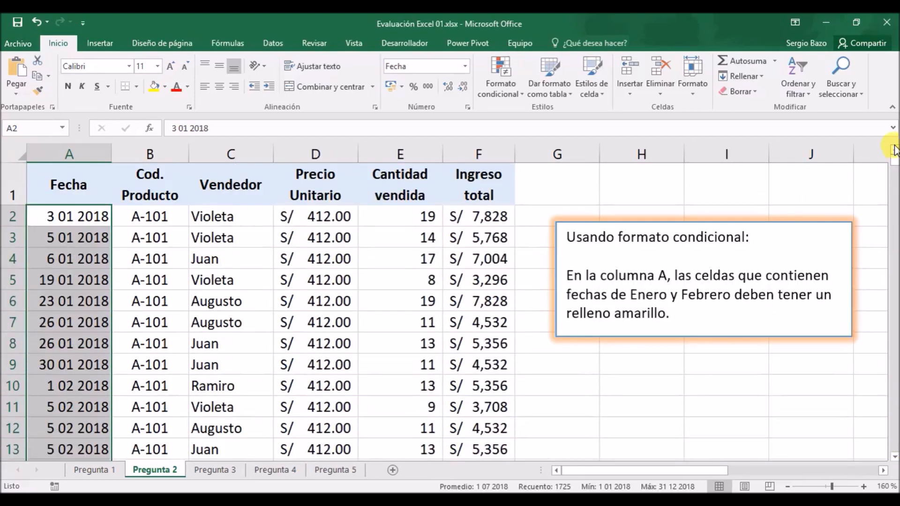
- Create a conditional formatting rule for the selected dates that formats only cells with values between 1/1/2018 and 28/2/2018
left_click(504, 94)
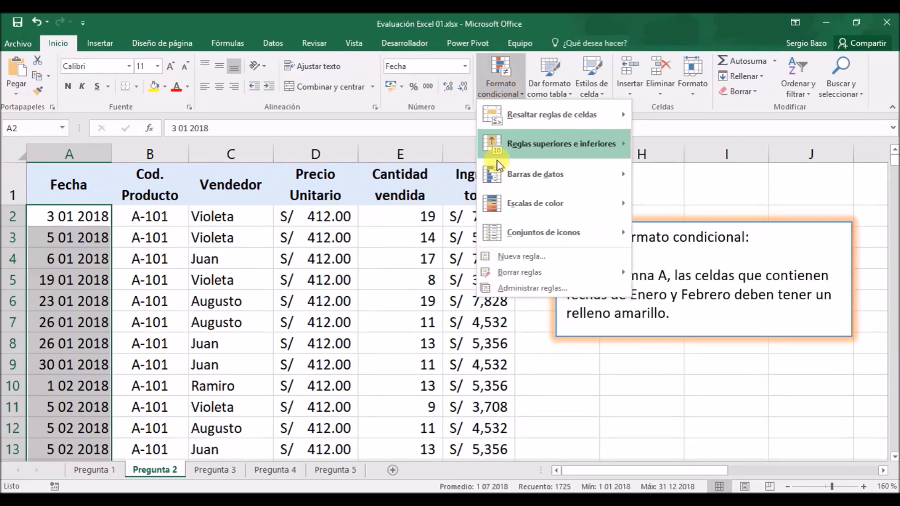
left_click(511, 257)
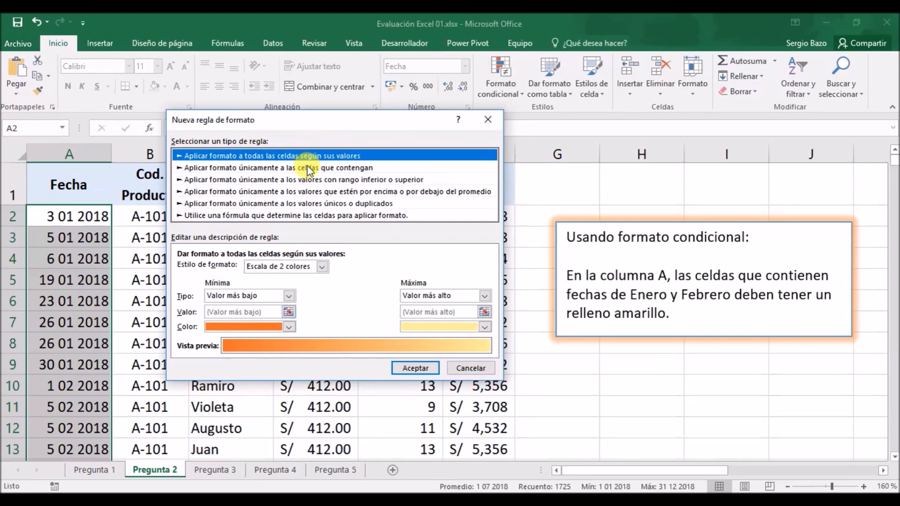
left_click(307, 168)
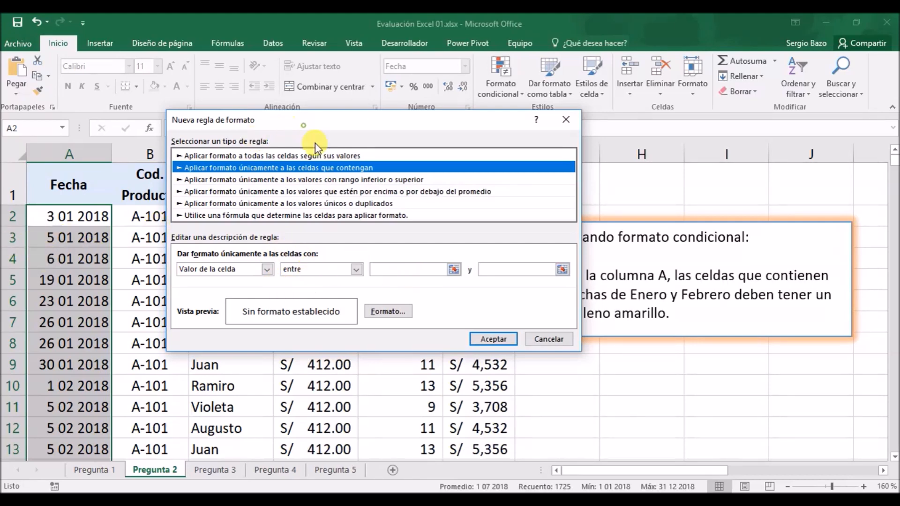
left_click_drag(304, 126, 356, 199)
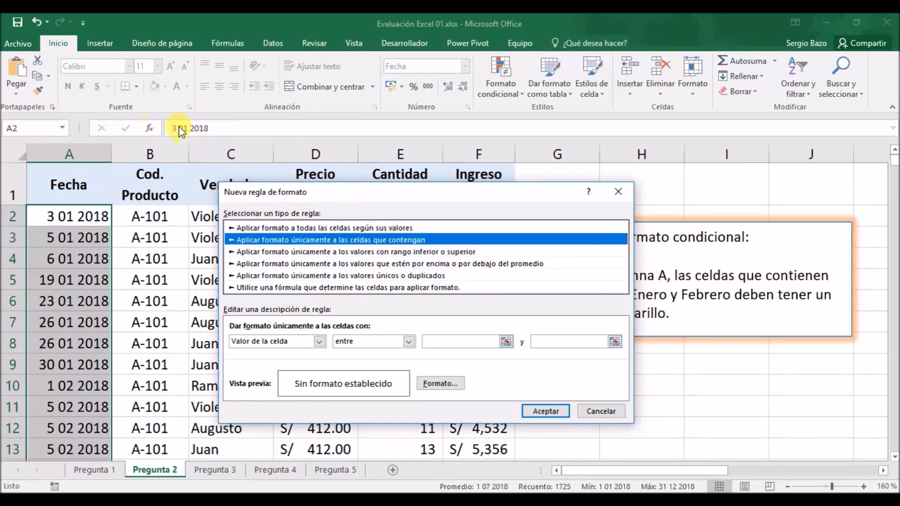
left_click(448, 341)
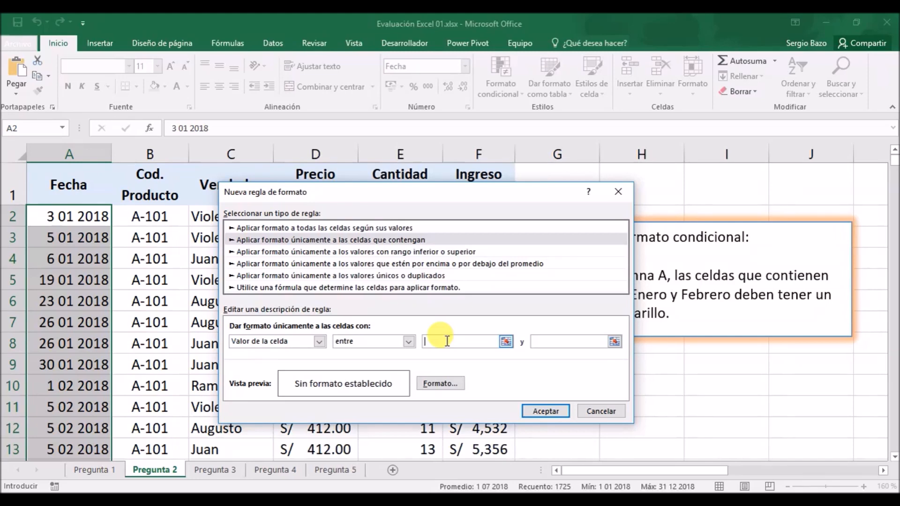
type("1/1/2018")
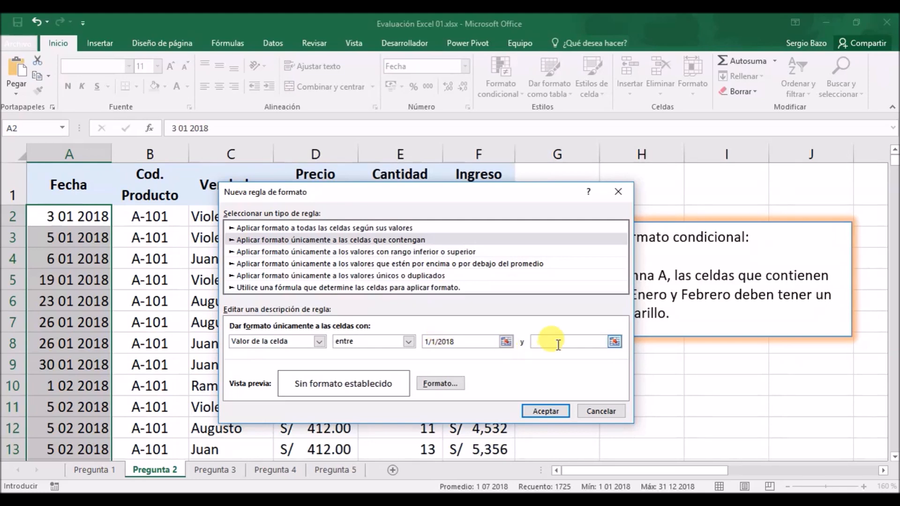
mouse_move(537, 190)
left_mouse_down()
mouse_move(418, 194)
mouse_move(543, 201)
left_mouse_up()
type("28/2/2018")
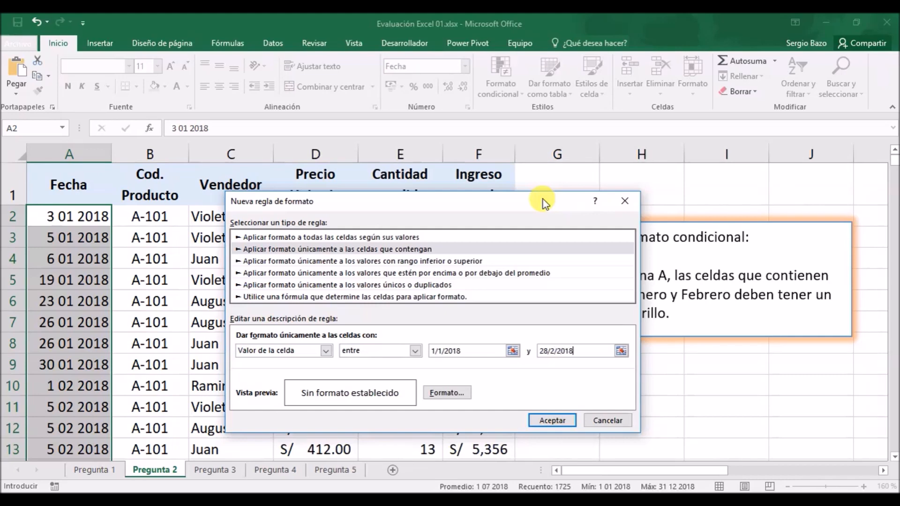
left_click_drag(536, 204, 523, 180)
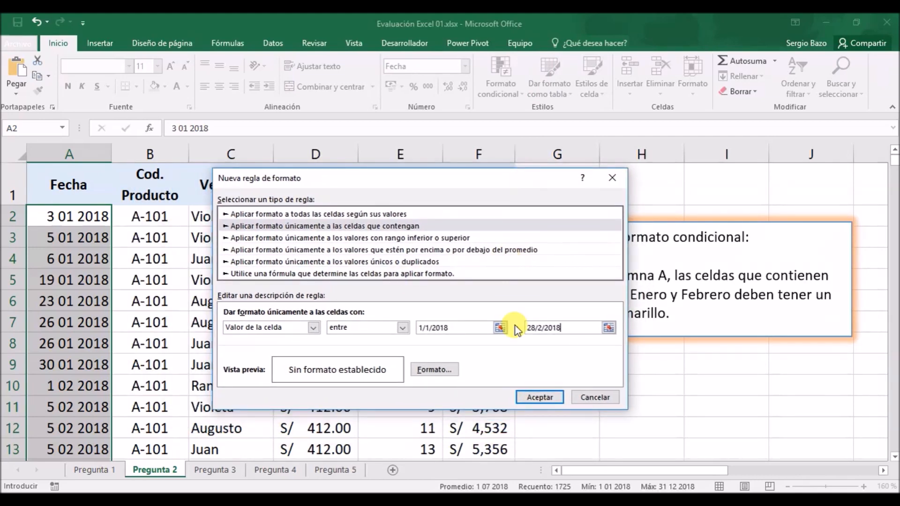
- Give the rule a yellow background fill and apply it to the selected dates
left_click(431, 369)
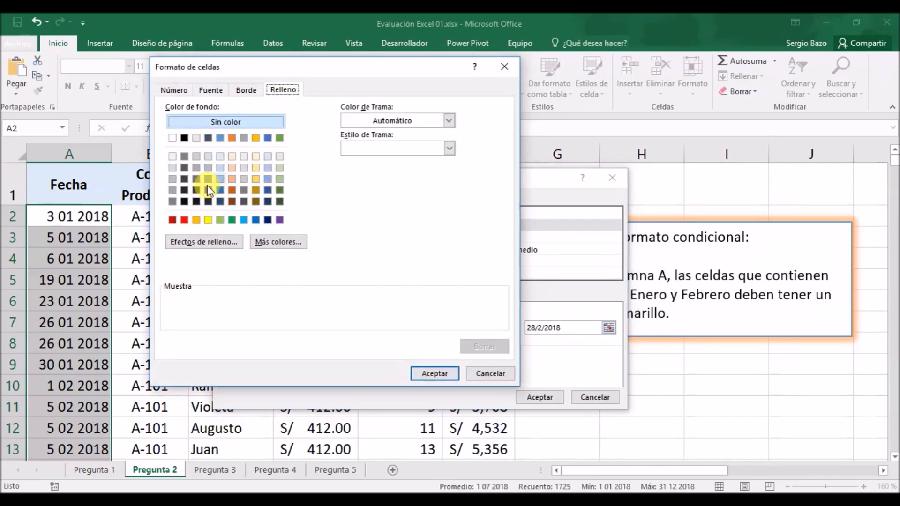
left_click(207, 220)
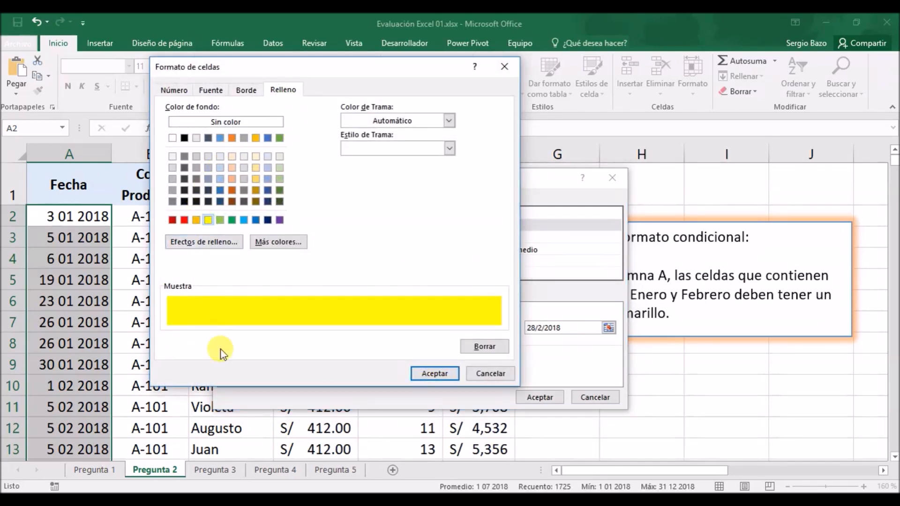
left_click(434, 373)
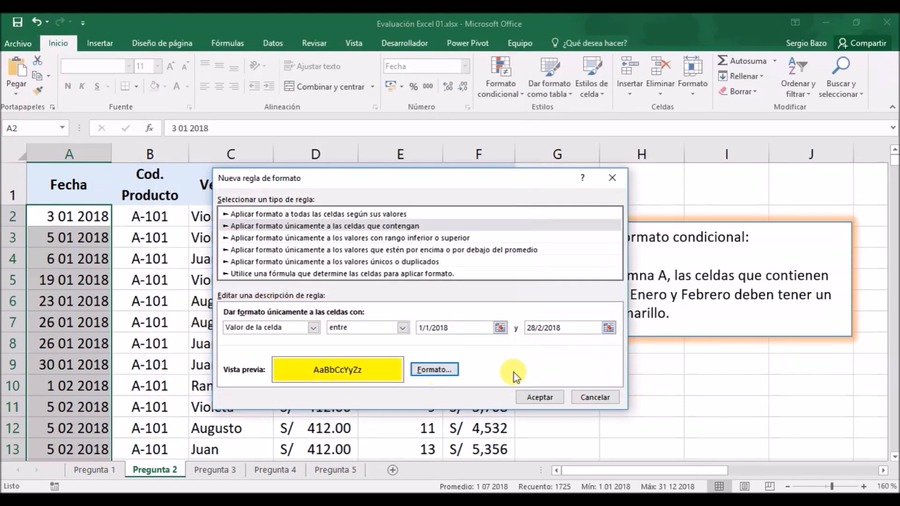
left_click(539, 396)
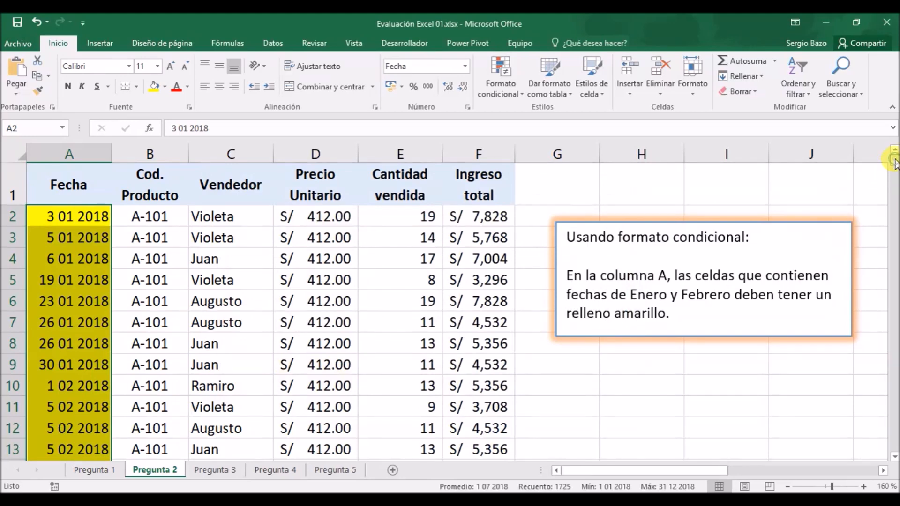
- Examine column A around the change from February to March to check which dates have the yellow fill
mouse_move(895, 162)
left_mouse_down()
mouse_move(895, 170)
mouse_move(893, 163)
left_mouse_up()
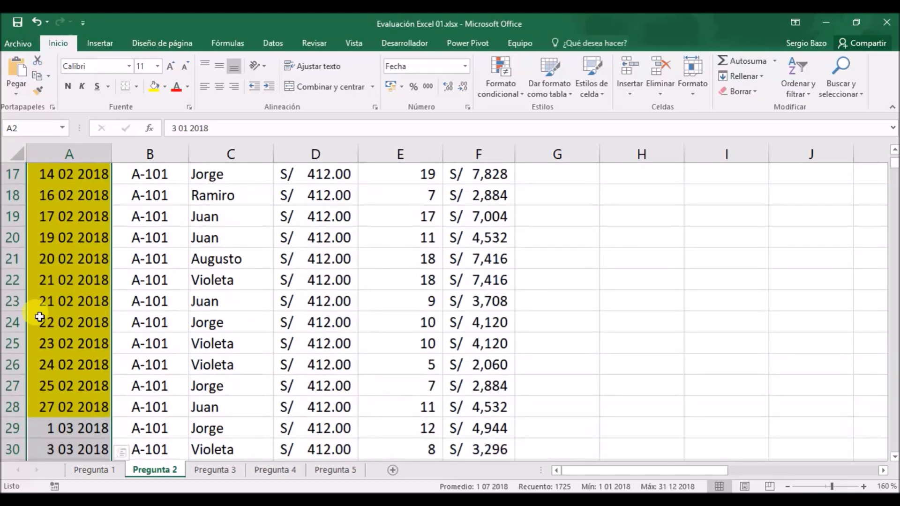
scroll(47, 314, "up", 4)
scroll(47, 315, "up", 2)
scroll(47, 315, "down", 1)
scroll(47, 315, "down", 7)
scroll(47, 314, "up", 1)
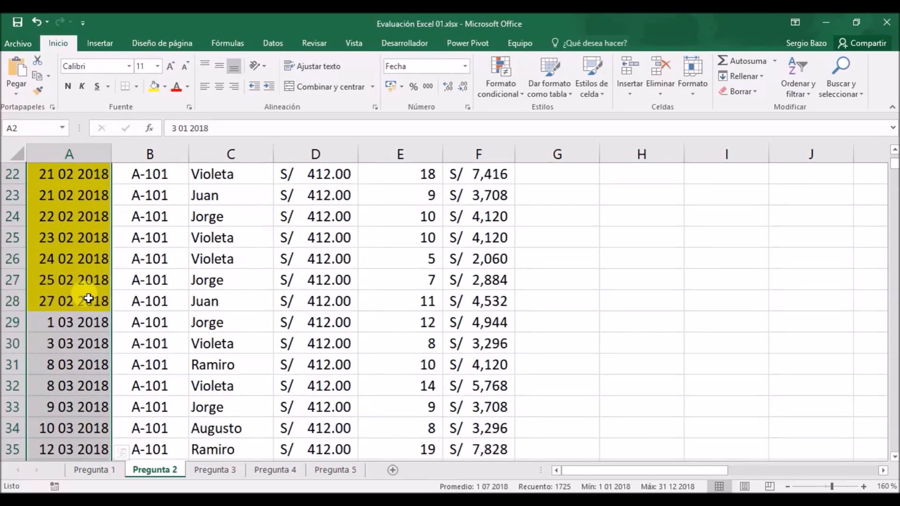
left_click(80, 327)
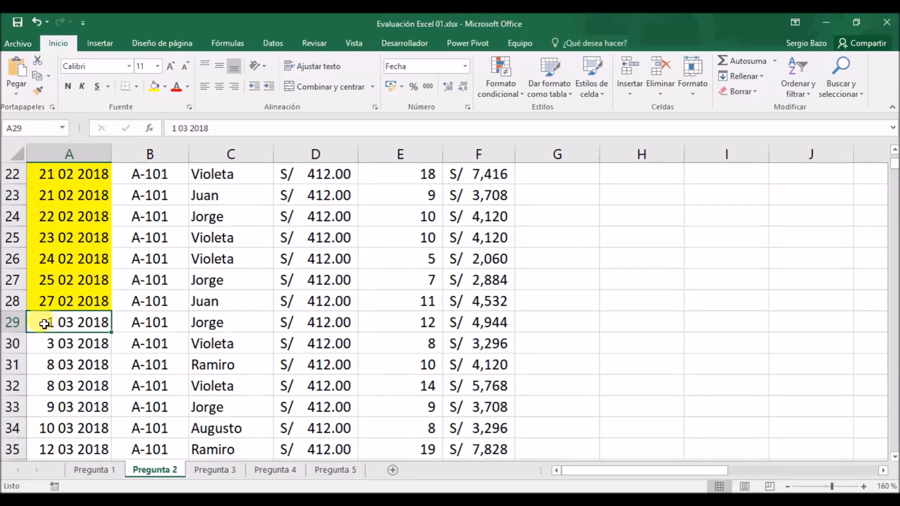
scroll(82, 326, "up", 7)
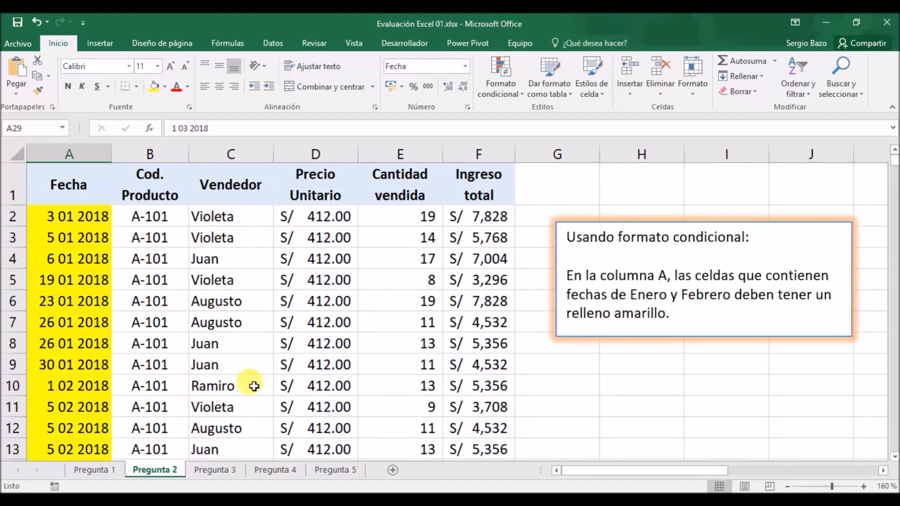
- On the Pregunta 3 sheet, select all the sold quantities in column E from E2 down to the last row
left_click(218, 471)
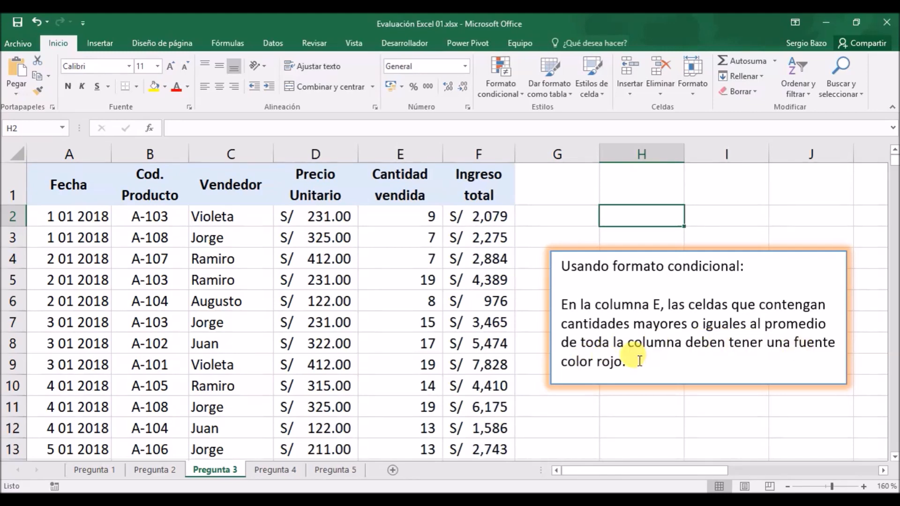
left_click(412, 215)
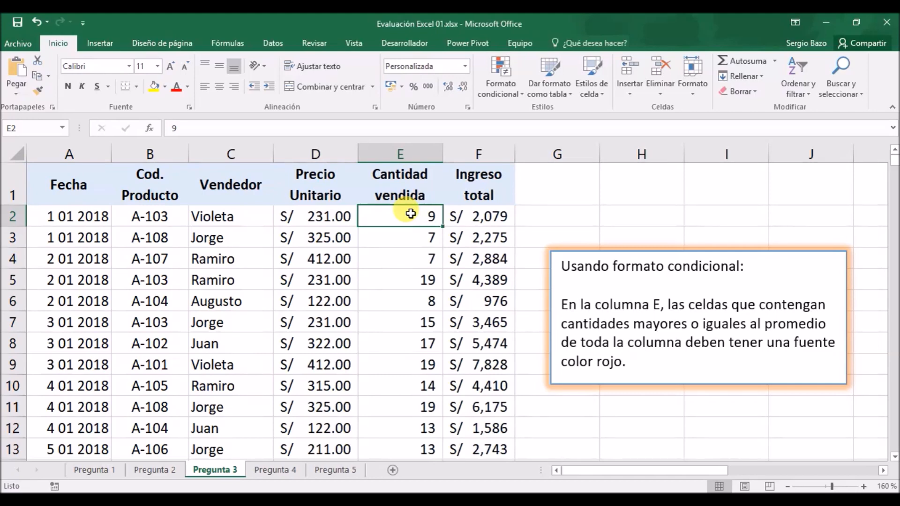
key("ctrl+shift+Down")
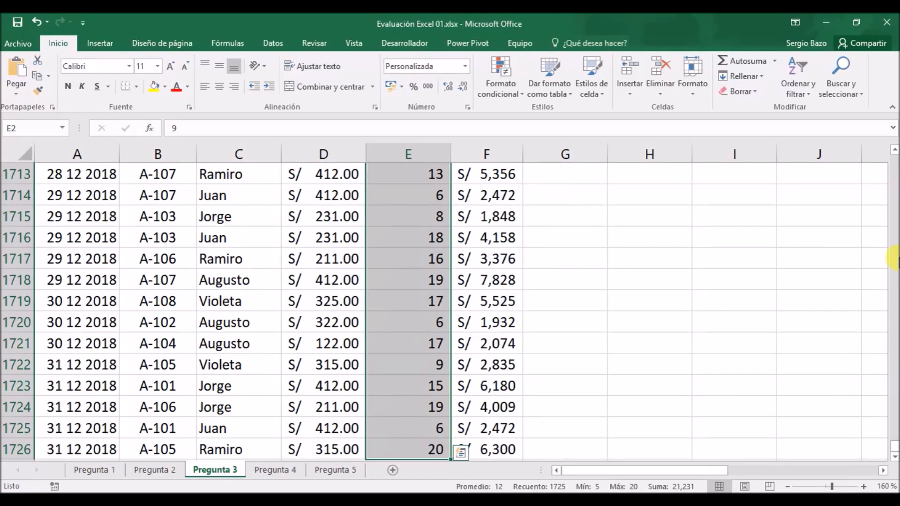
left_click_drag(893, 443, 883, 156)
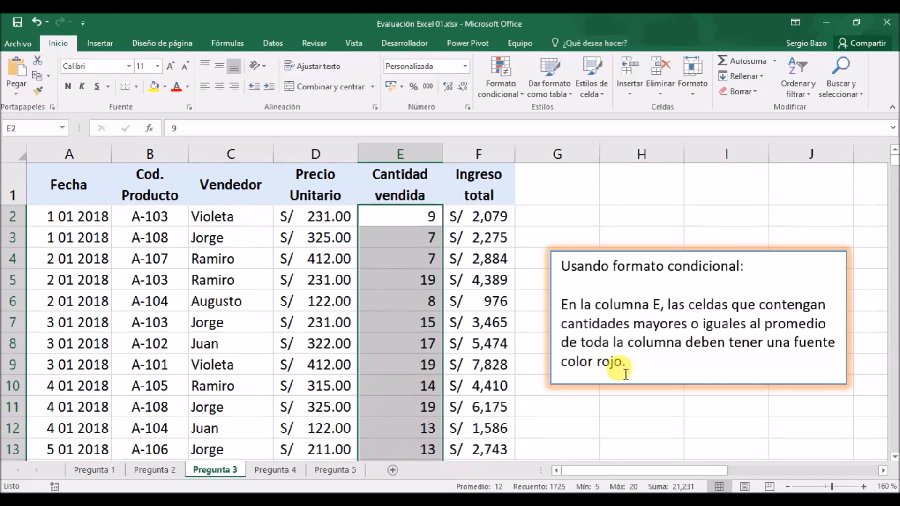
- Start a new conditional formatting rule for values greater than or equal to ("mayor o igual") the average of the selected range
left_click(500, 83)
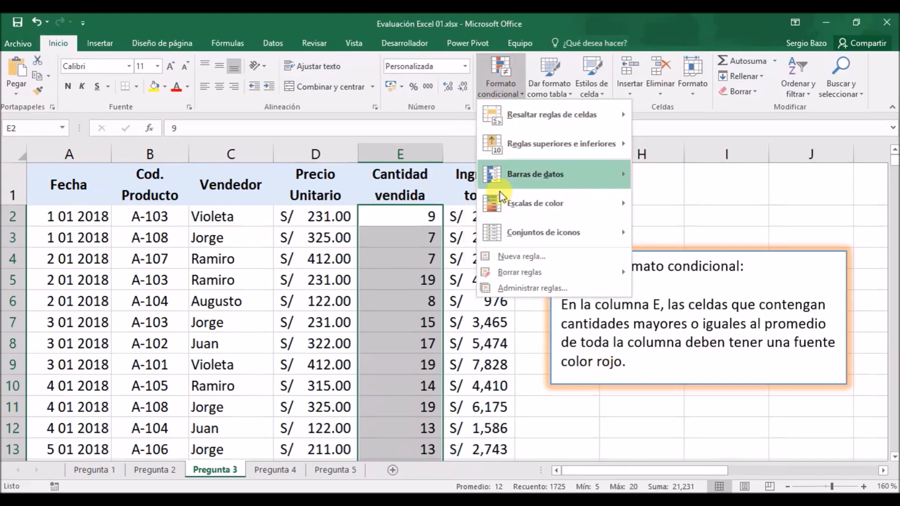
left_click(517, 258)
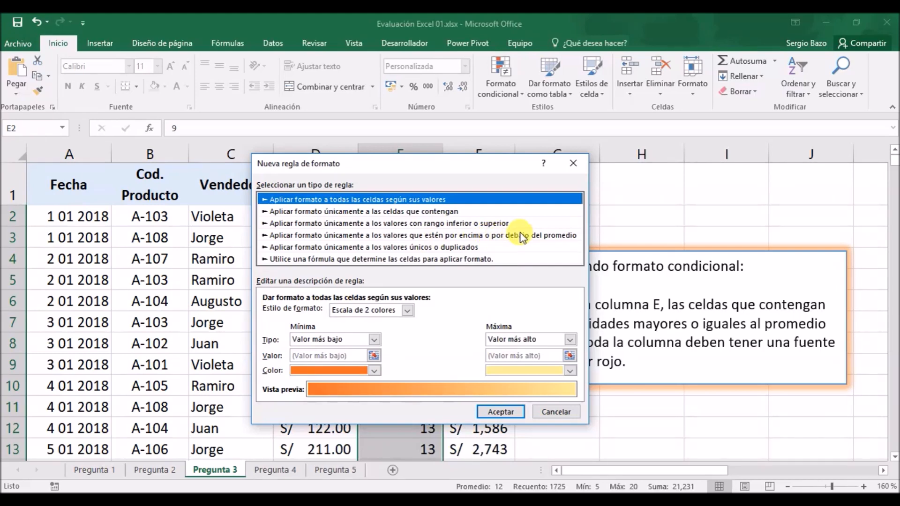
left_click(549, 236)
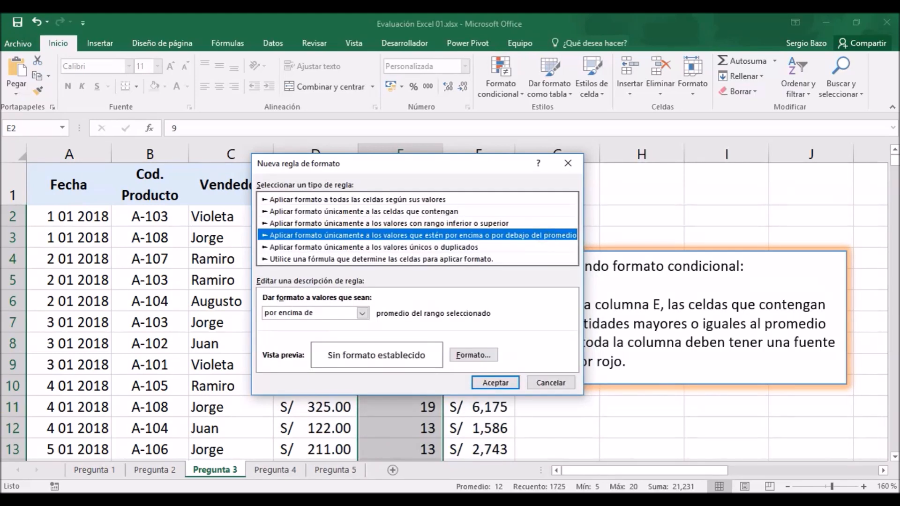
left_click_drag(485, 163, 458, 168)
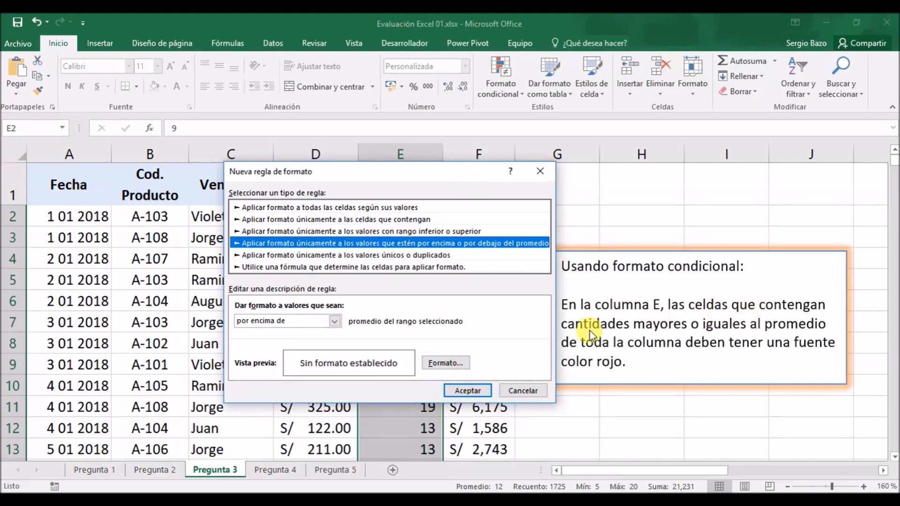
left_click(257, 323)
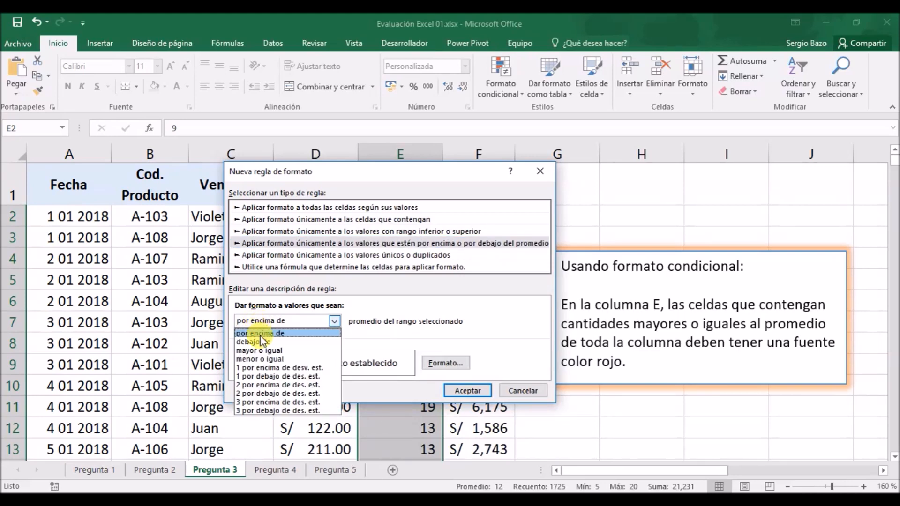
left_click(262, 350)
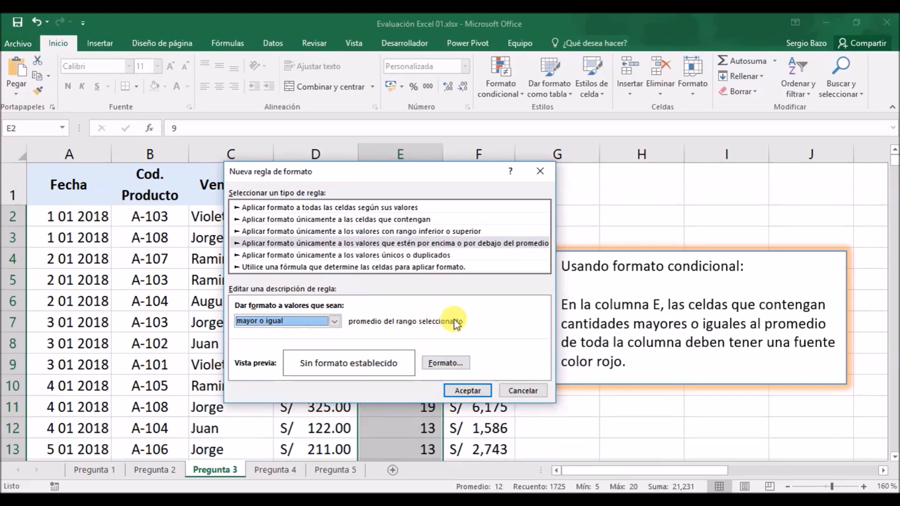
- Set the average rule's font color to red and accept the cell format
left_click(446, 364)
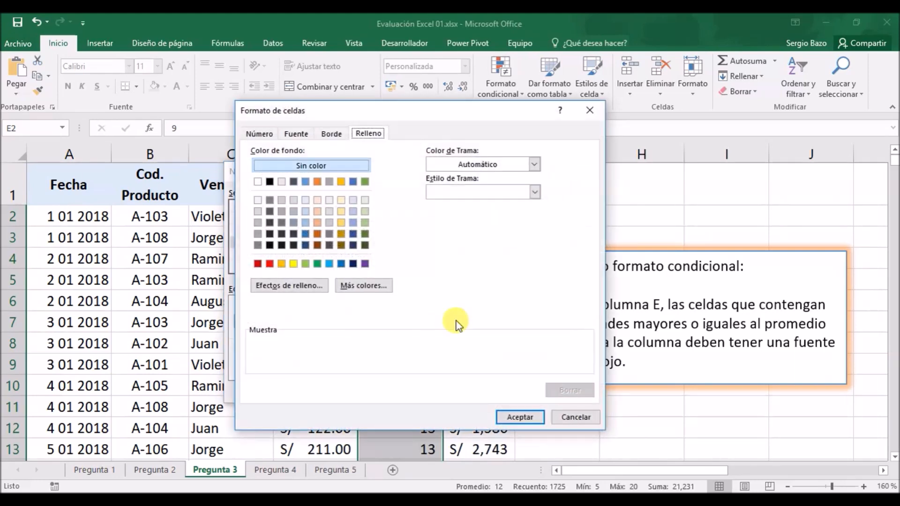
left_click(293, 135)
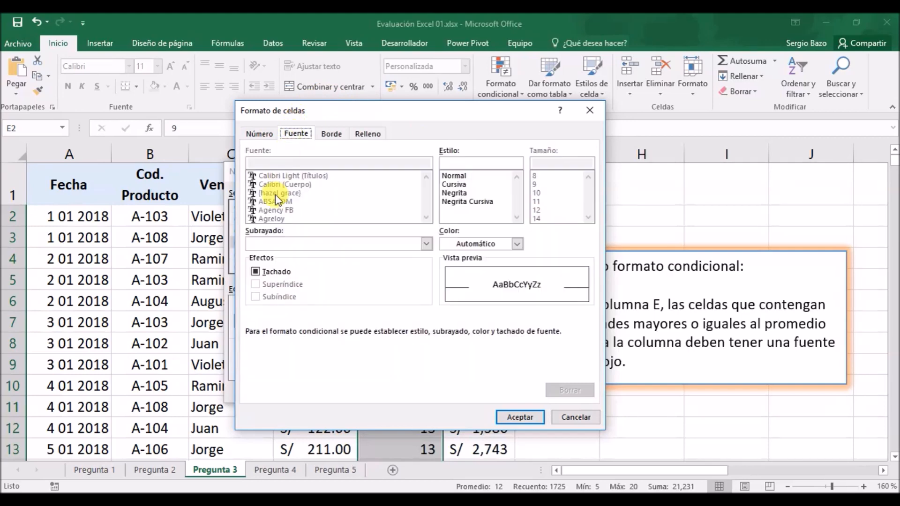
left_click(457, 243)
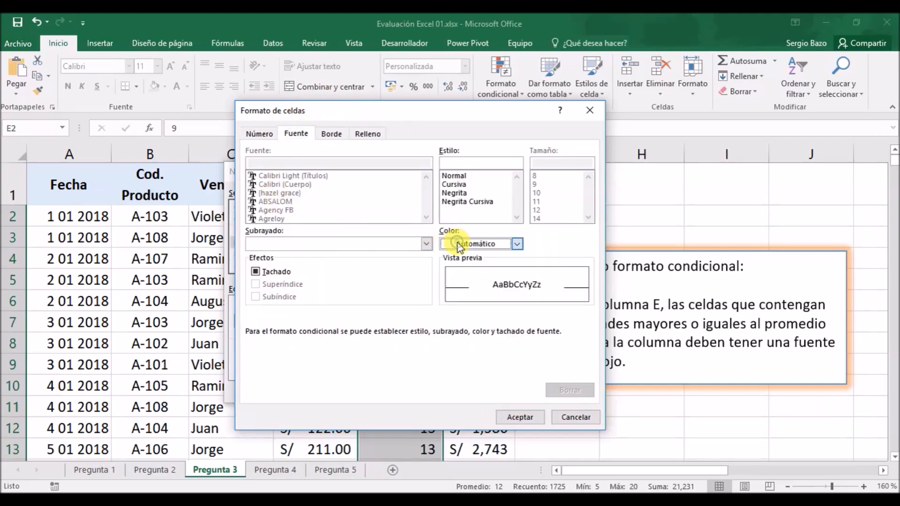
left_click(457, 362)
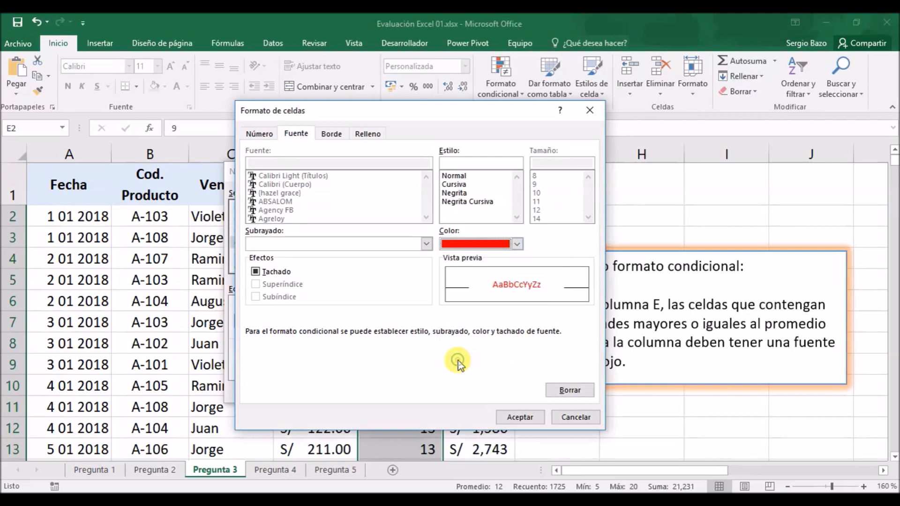
left_click(520, 417)
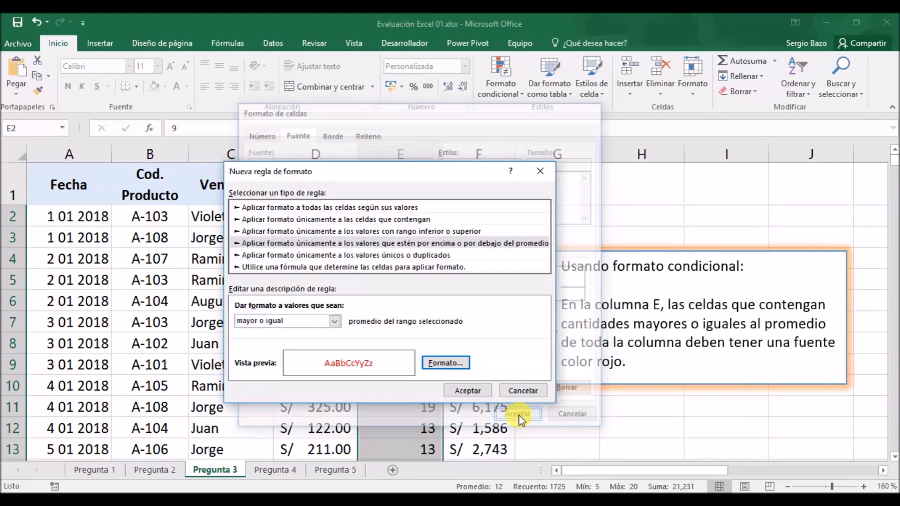
- Apply the average rule to the selected quantities and check the red values in column E
left_click(469, 392)
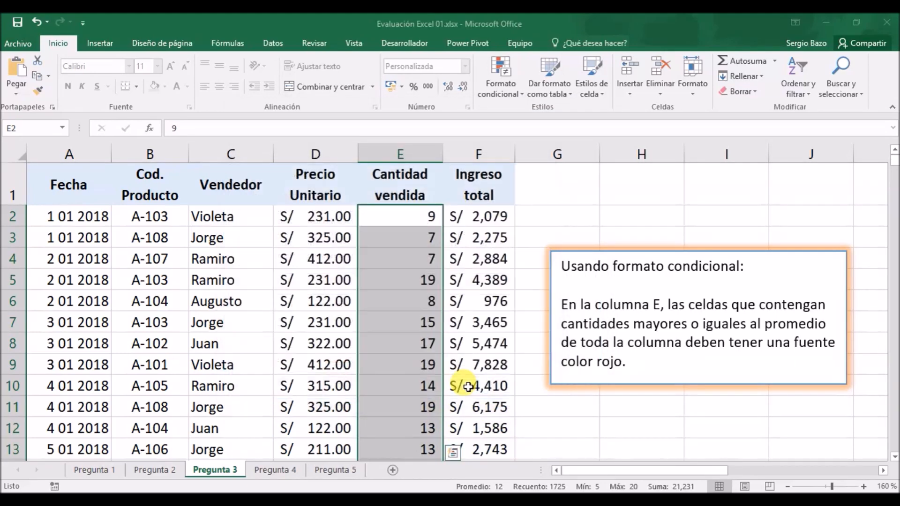
left_click(408, 298)
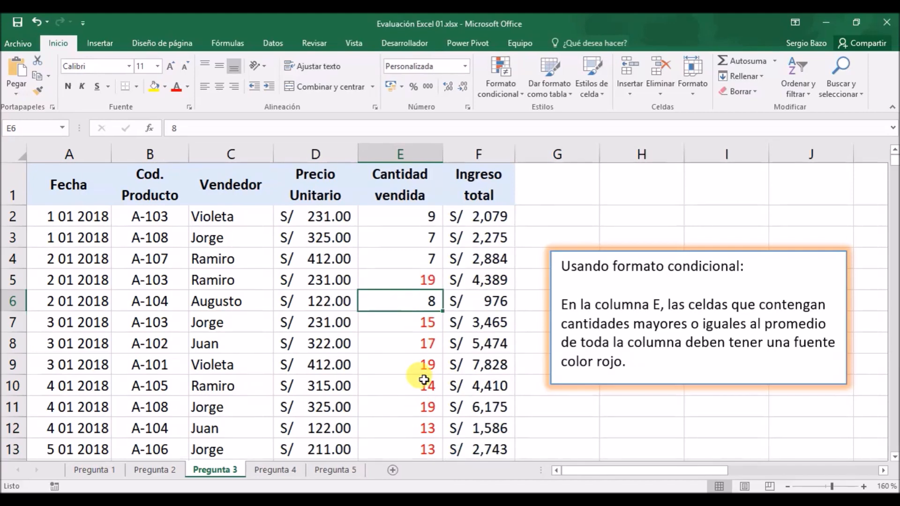
scroll(425, 380, "down", 5)
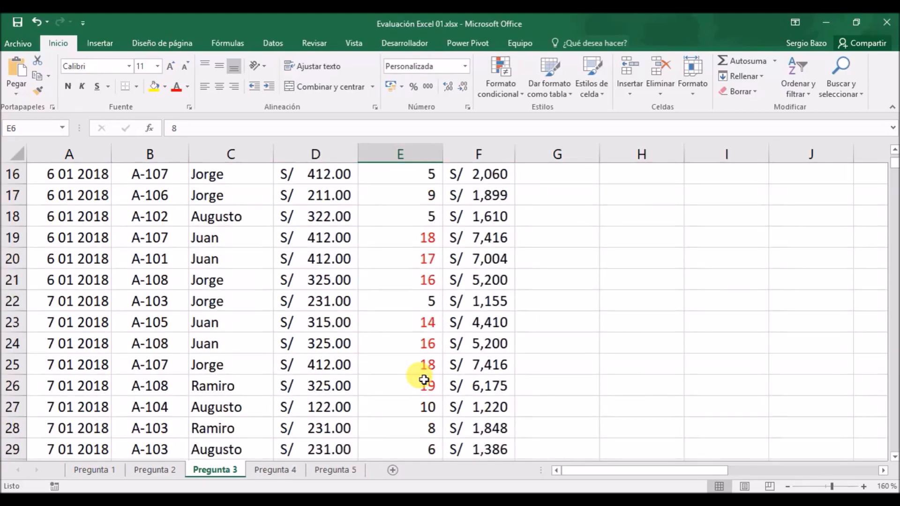
scroll(388, 388, "down", 7)
scroll(394, 397, "up", 3)
scroll(394, 396, "up", 9)
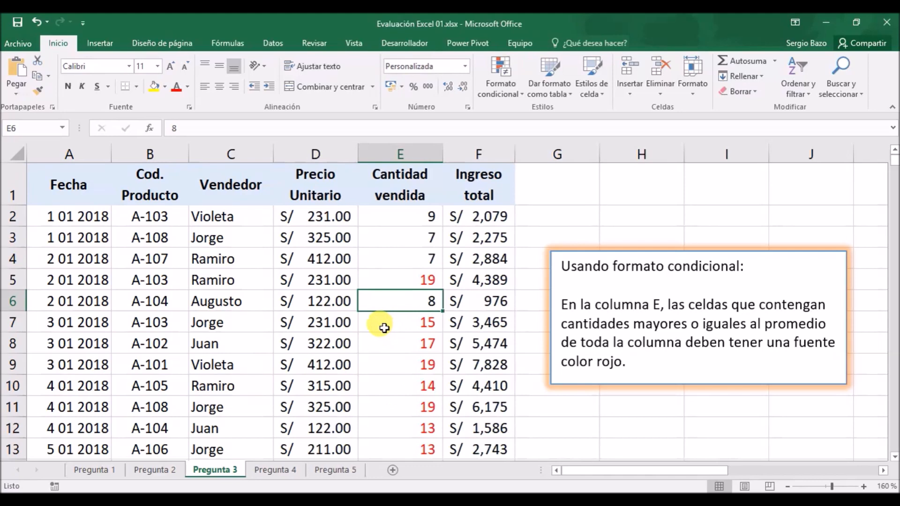
- On the Pregunta 4 sheet, select all the total income values in column F from F2 down to the last row
left_click(275, 470)
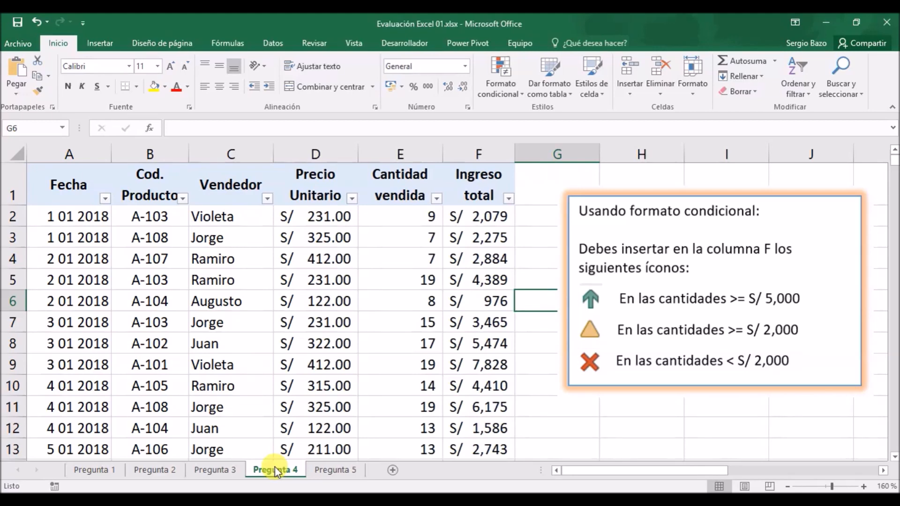
left_click(485, 216)
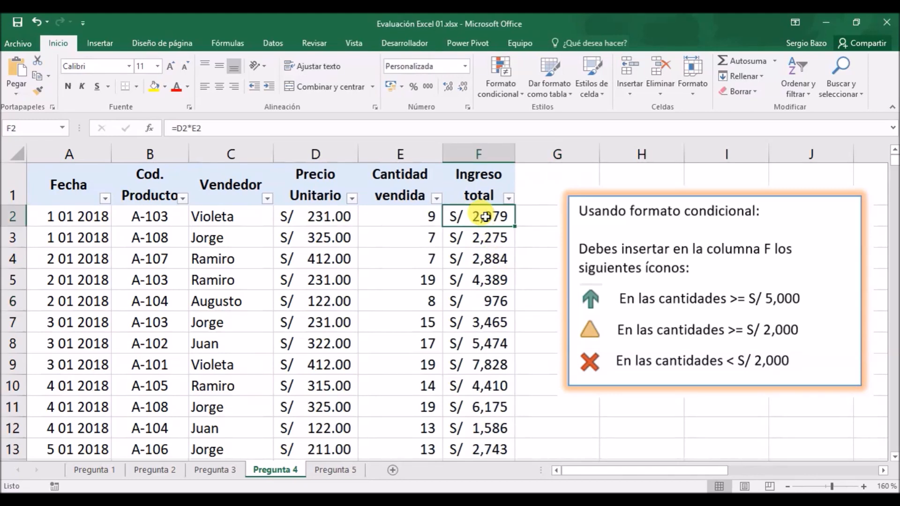
key("ctrl+shift+Down")
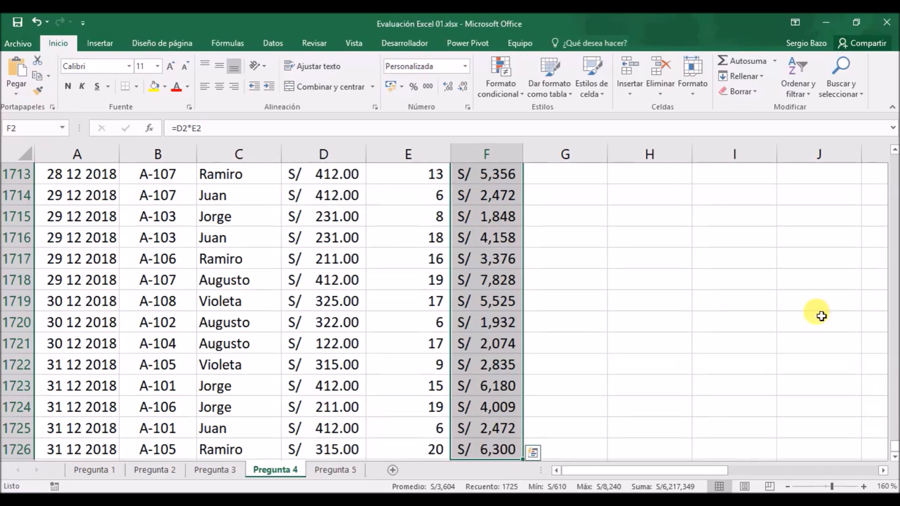
left_click_drag(894, 446, 895, 149)
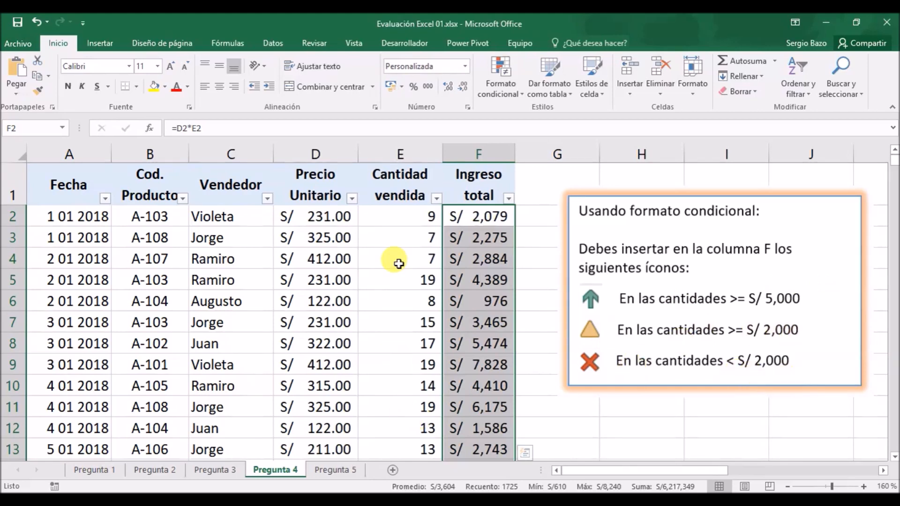
- Start a new conditional formatting rule for the selection that formats all cells by value with icon sets ("Conjuntos de iconos")
left_click(491, 82)
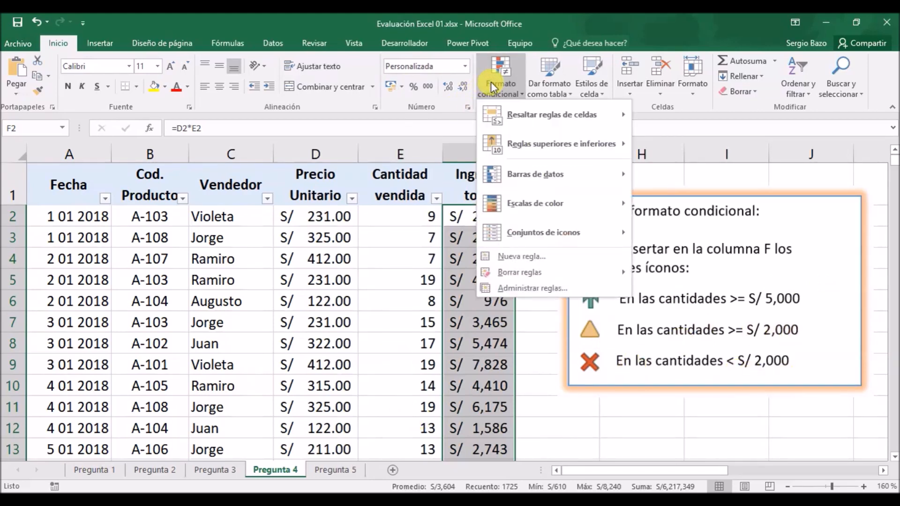
left_click(516, 257)
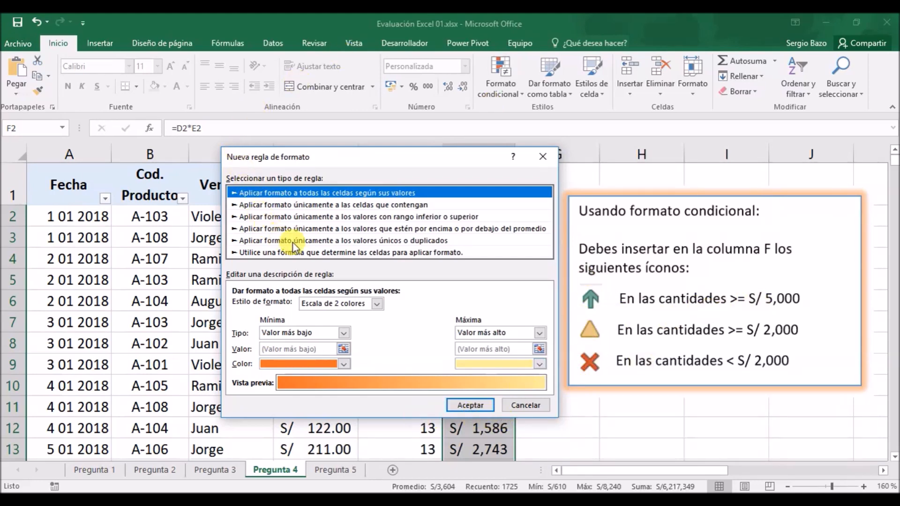
left_click(357, 303)
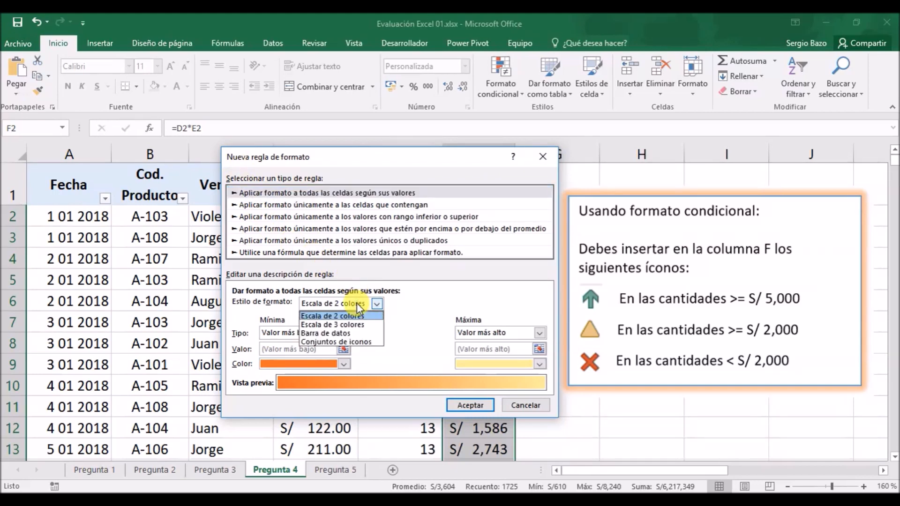
left_click(351, 340)
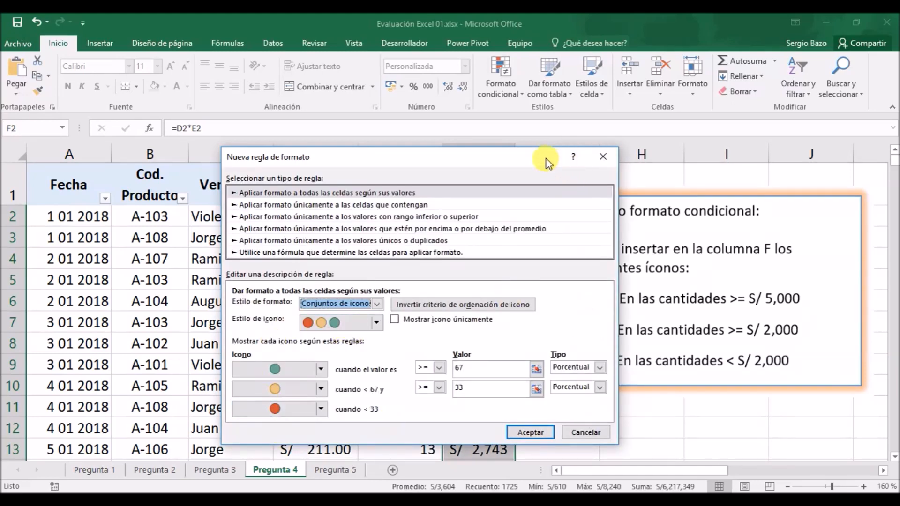
left_click_drag(527, 154, 463, 106)
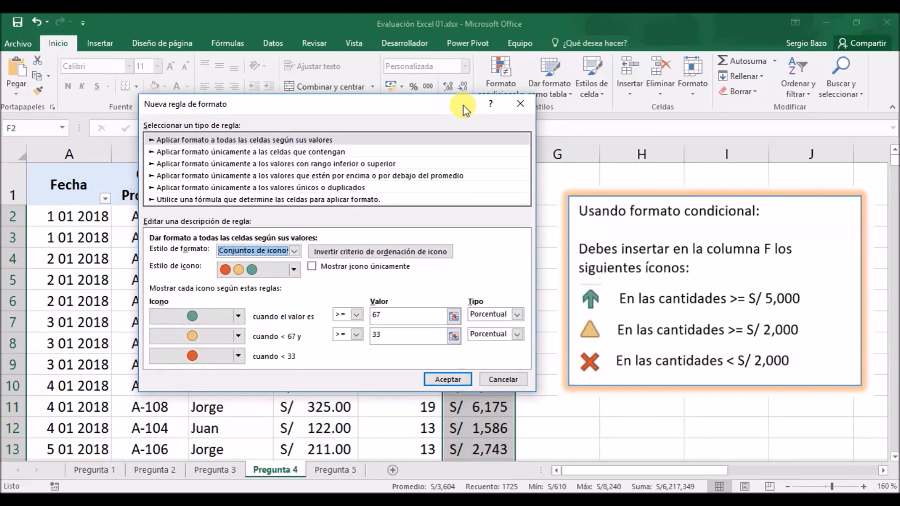
left_click(294, 270)
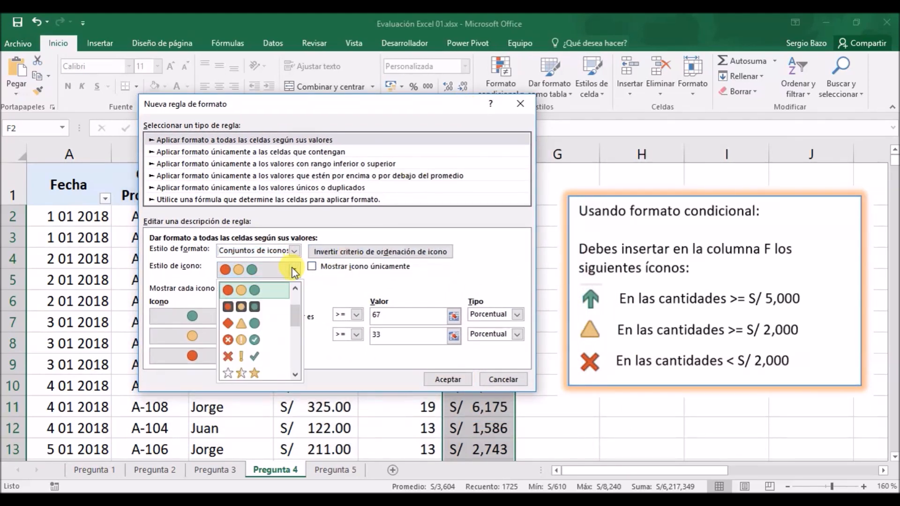
left_click_drag(295, 315, 299, 296)
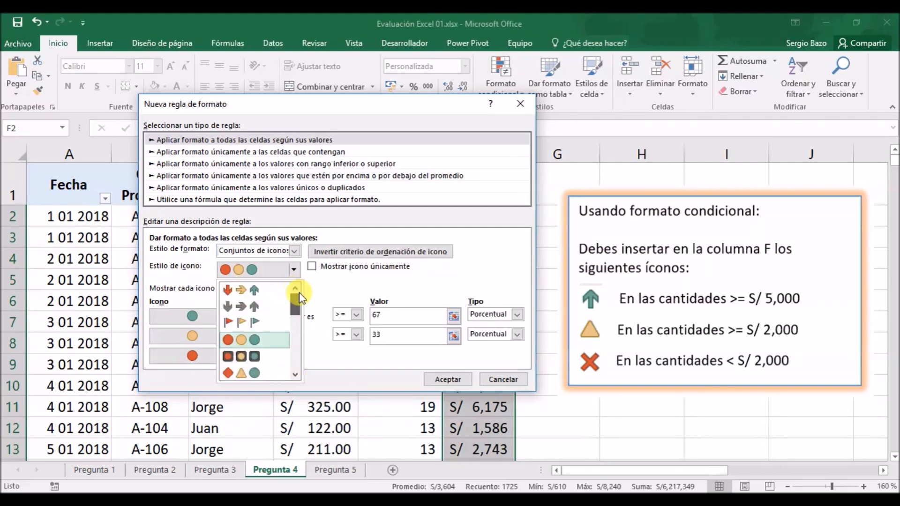
left_click(246, 334)
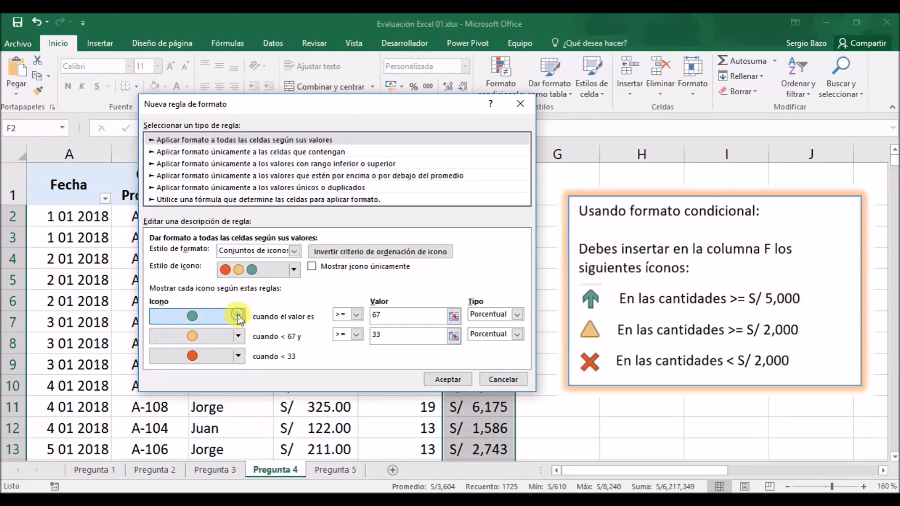
- Assign the rule's three icons from highest to lowest range: gray up arrow, yellow triangle and red cross
left_click(238, 315)
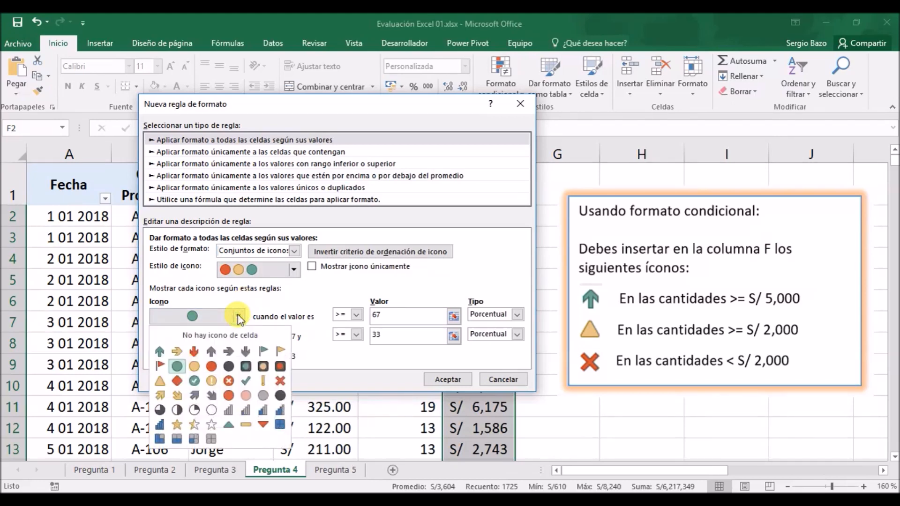
left_click(211, 352)
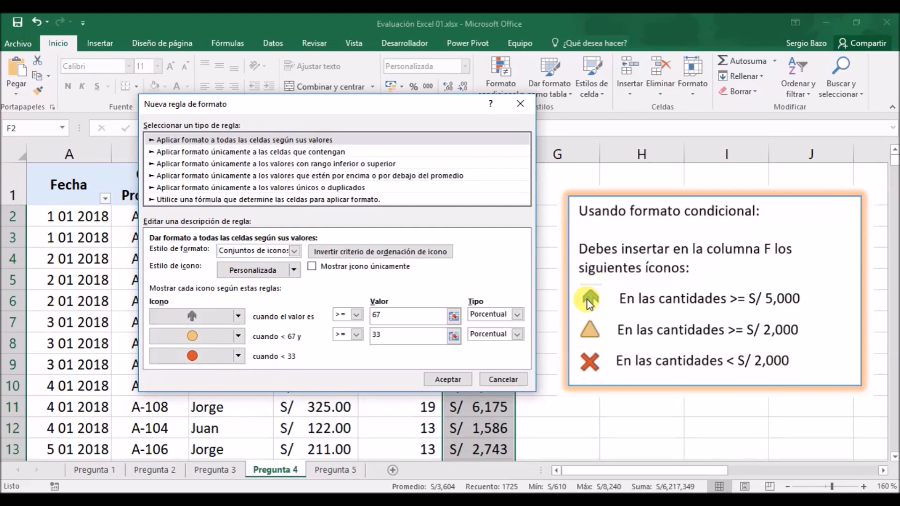
left_click(238, 335)
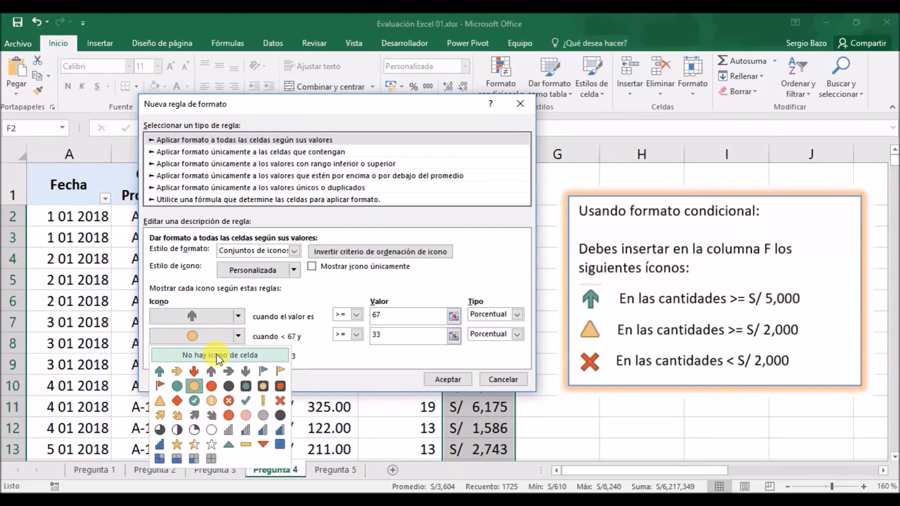
left_click(160, 400)
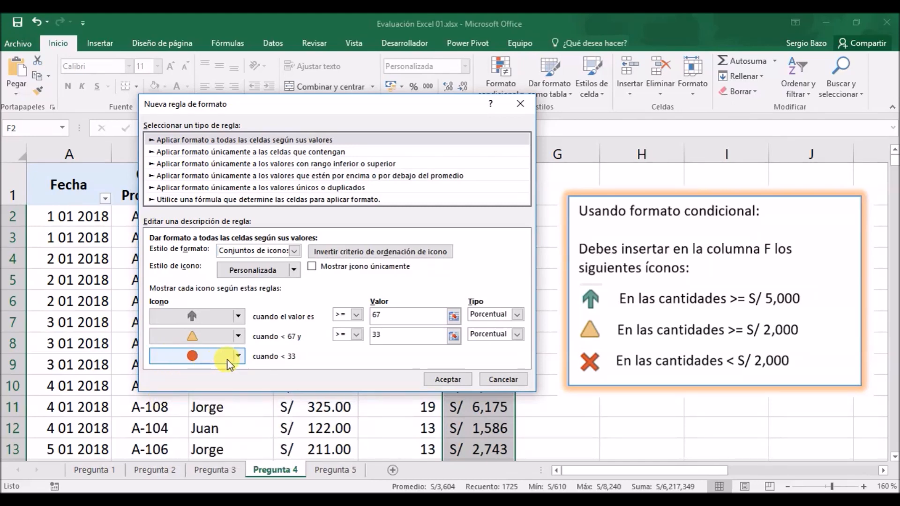
left_click(240, 357)
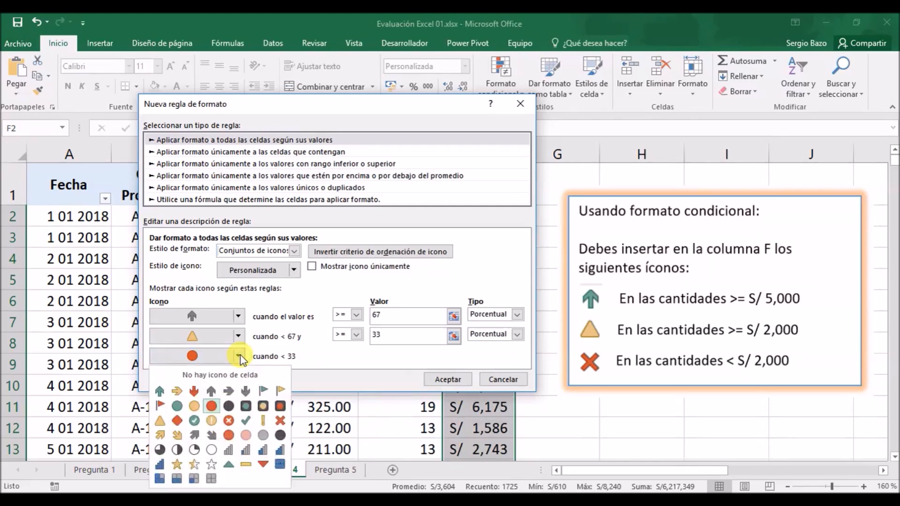
left_click(281, 420)
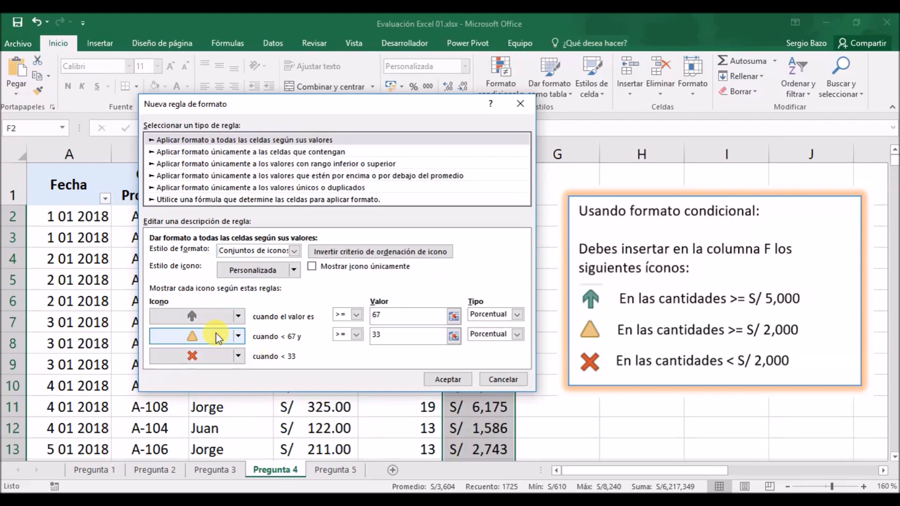
- Change the value type of both icon thresholds to "Número"
left_click(519, 315)
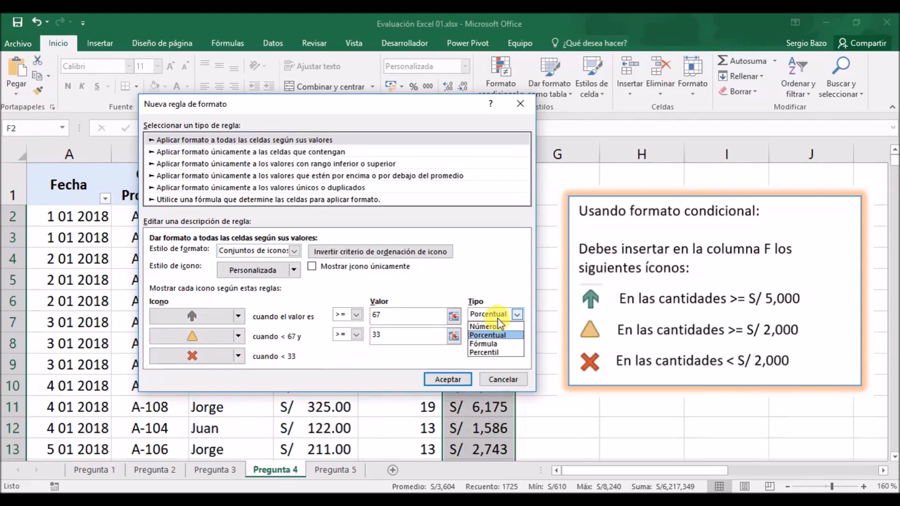
left_click(500, 326)
left_click(516, 333)
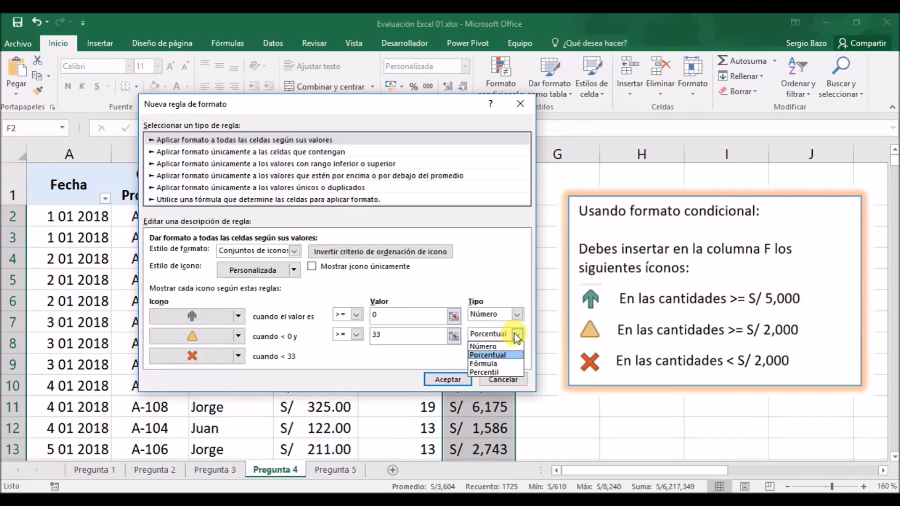
left_click(488, 347)
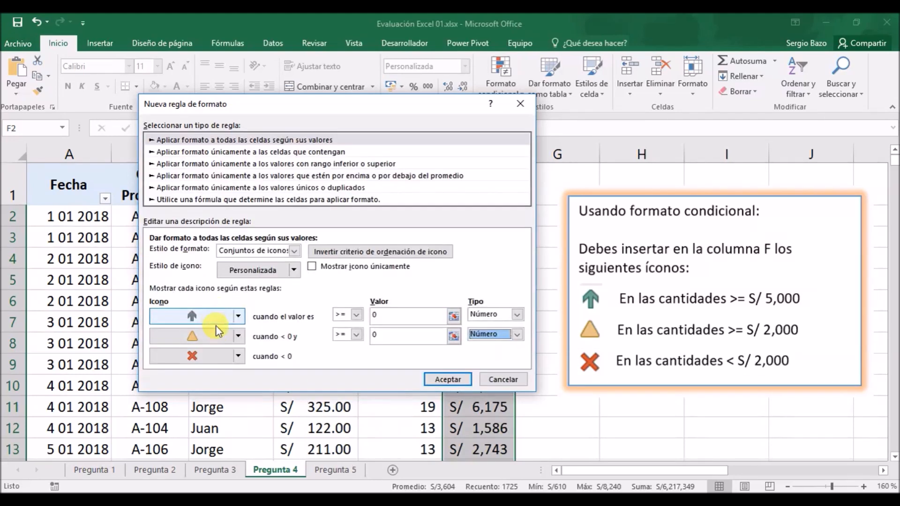
- Set the arrow threshold to >= 5000 and the triangle threshold to >= 2000, and apply the icon rule
left_click(388, 315)
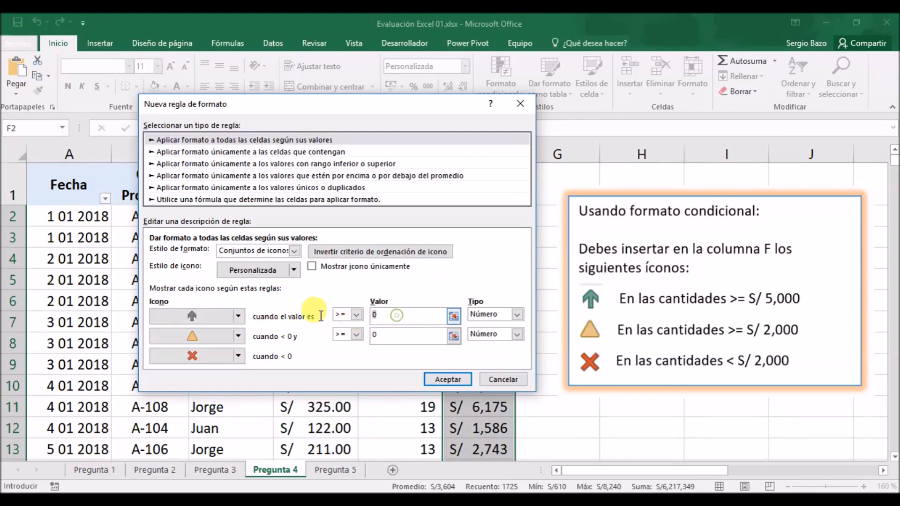
type("5")
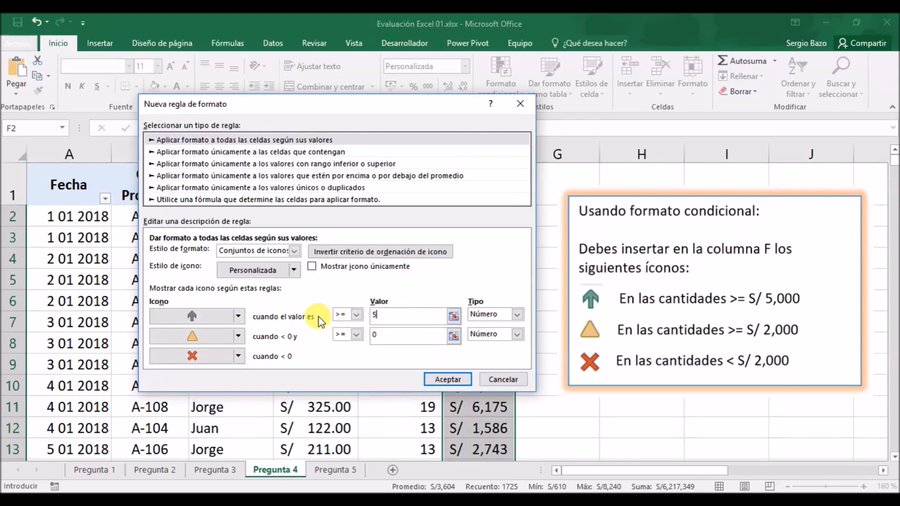
type("000")
left_click(408, 334)
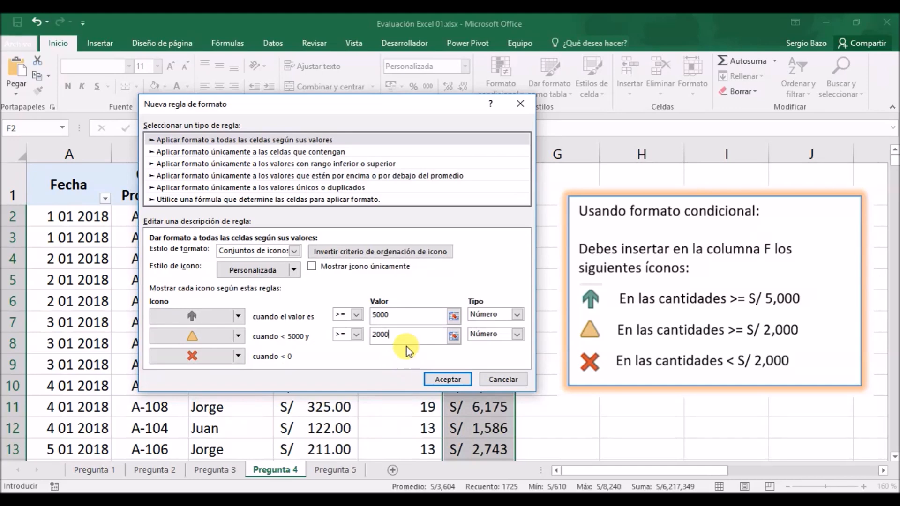
left_click(389, 315)
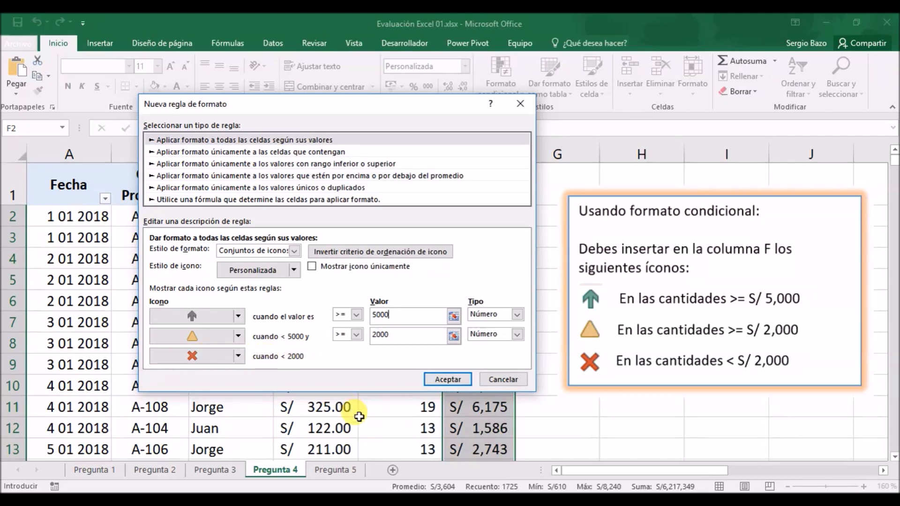
left_click(446, 381)
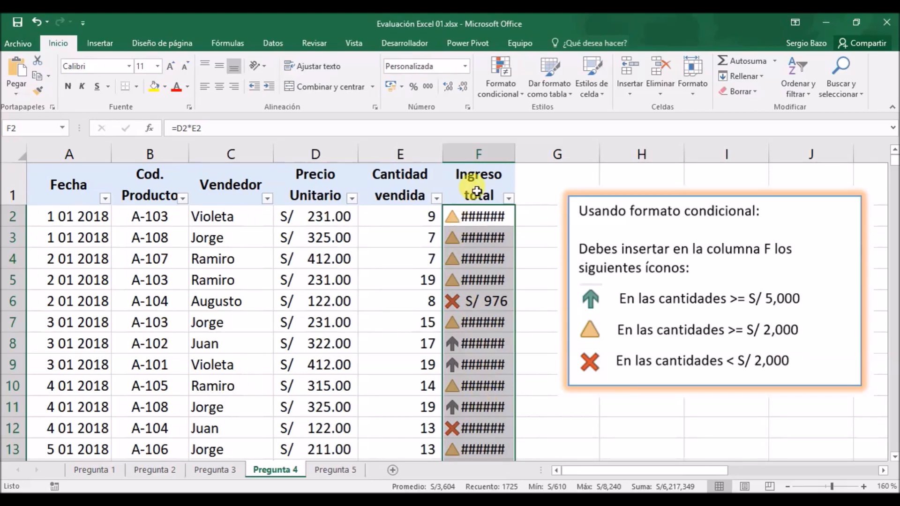
- Auto-fit the width of column F so the amounts are readable, and review the icons down the column
double_click(512, 154)
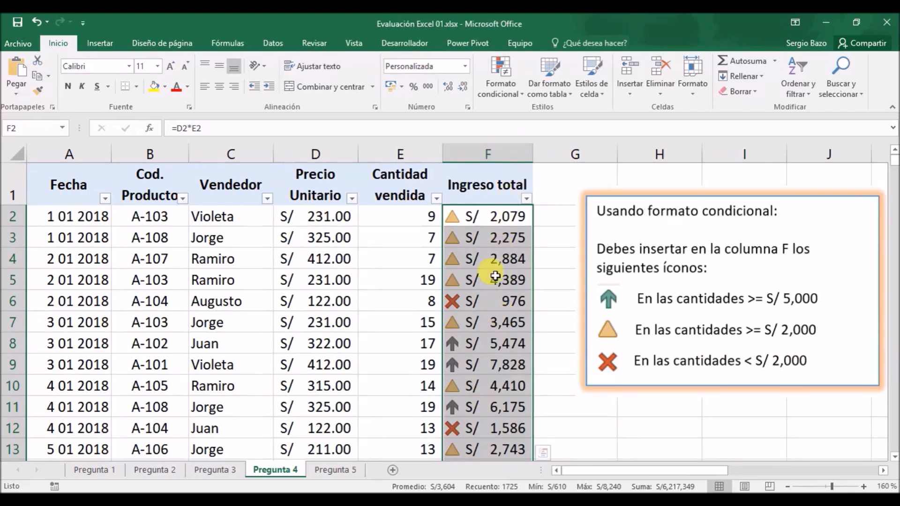
scroll(498, 278, "down", 4)
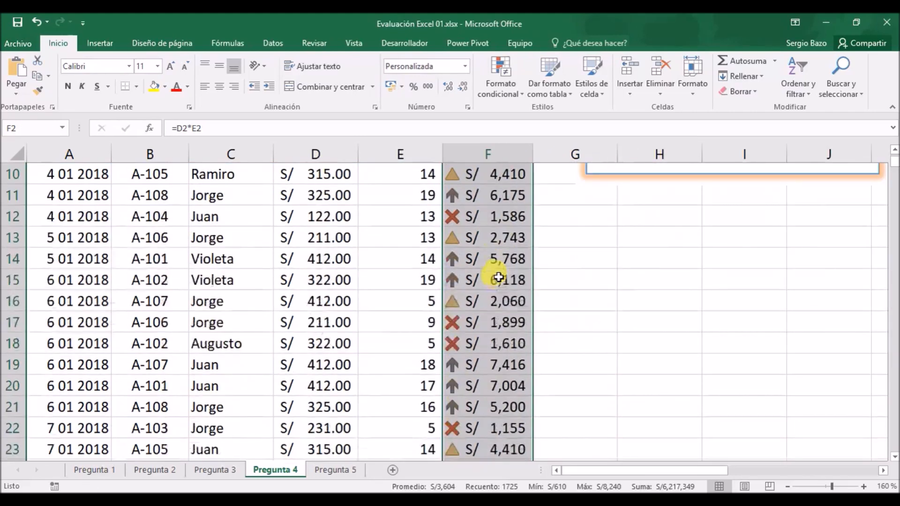
scroll(498, 278, "down", 6)
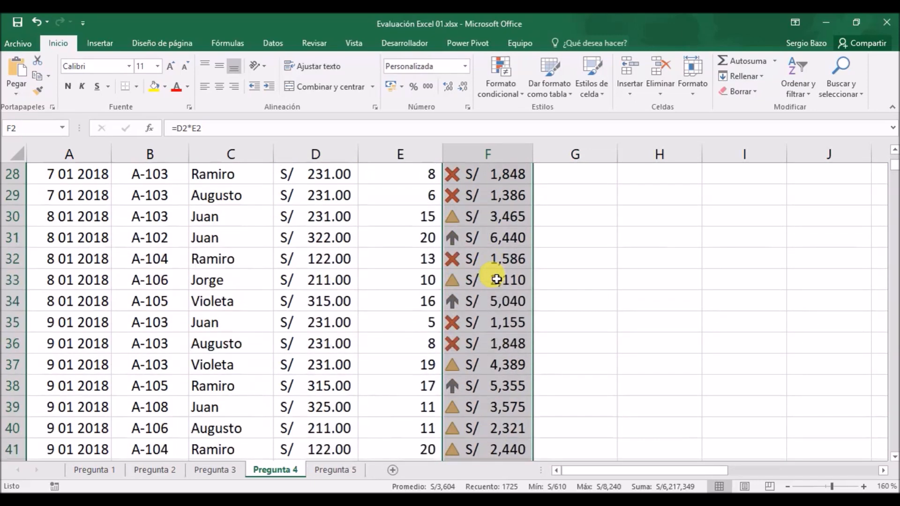
scroll(497, 279, "up", 6)
scroll(497, 279, "up", 4)
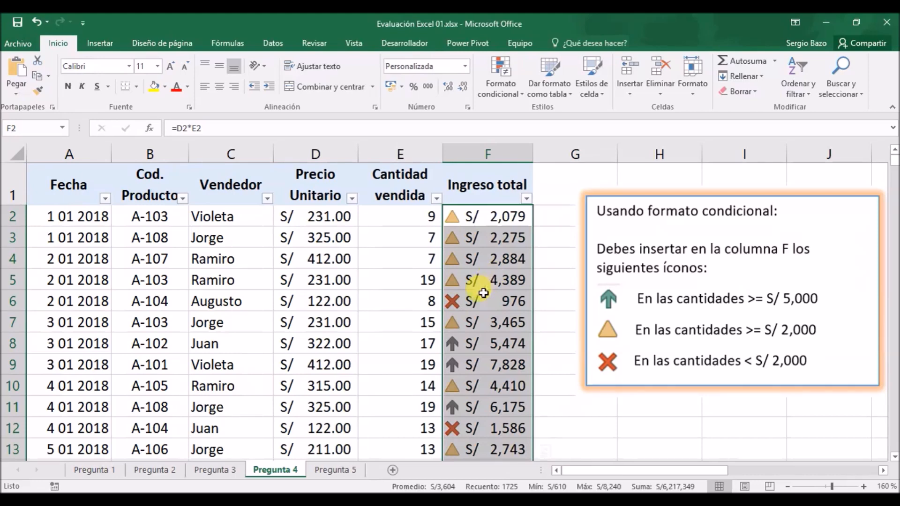
left_click(483, 294)
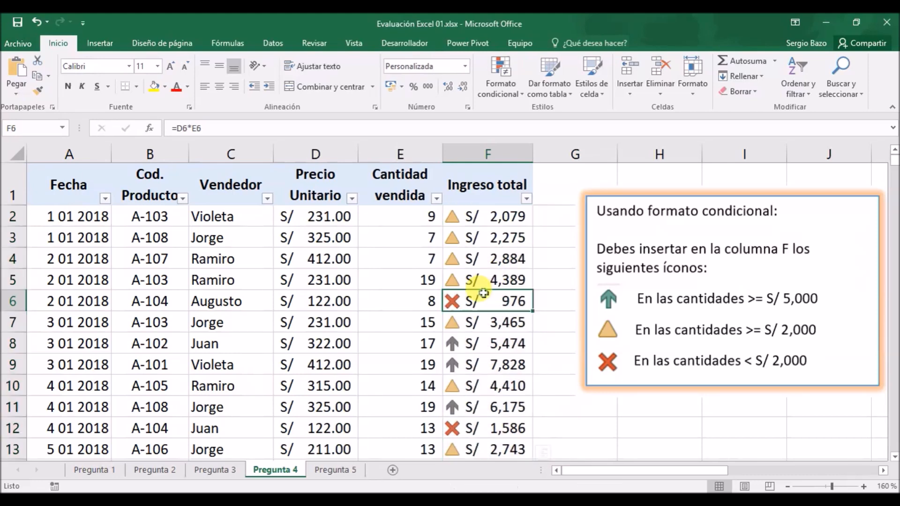
- Switch to the "Pregunta 5" sheet and examine the dates in column A and the sold quantities in column E
left_click(323, 469)
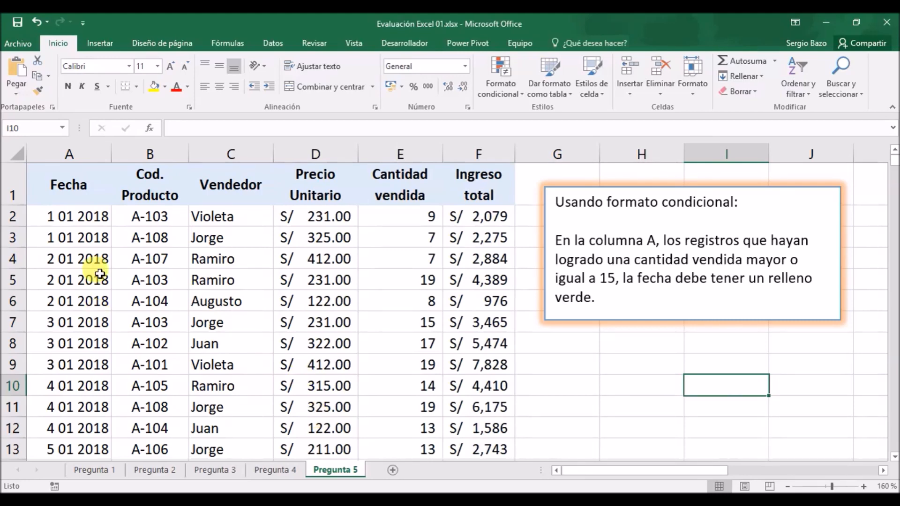
left_click_drag(76, 216, 63, 329)
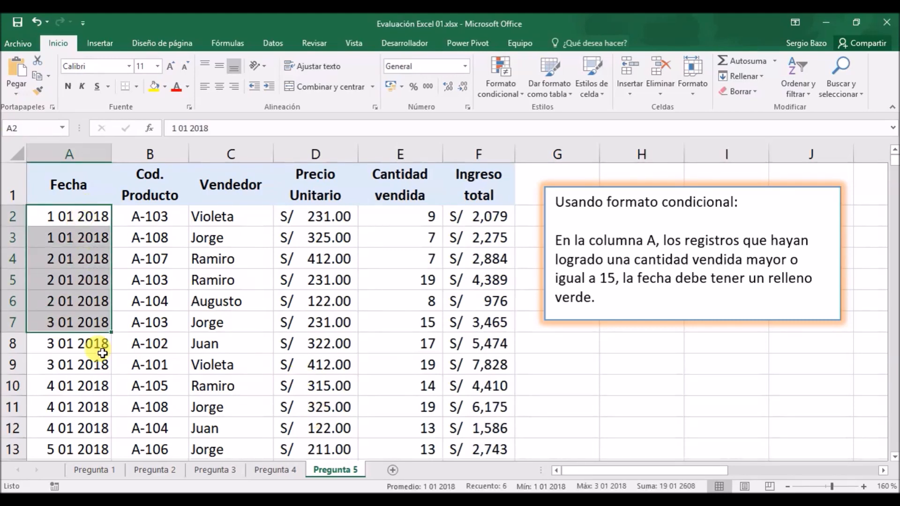
left_click(387, 214)
left_click_drag(387, 214, 411, 346)
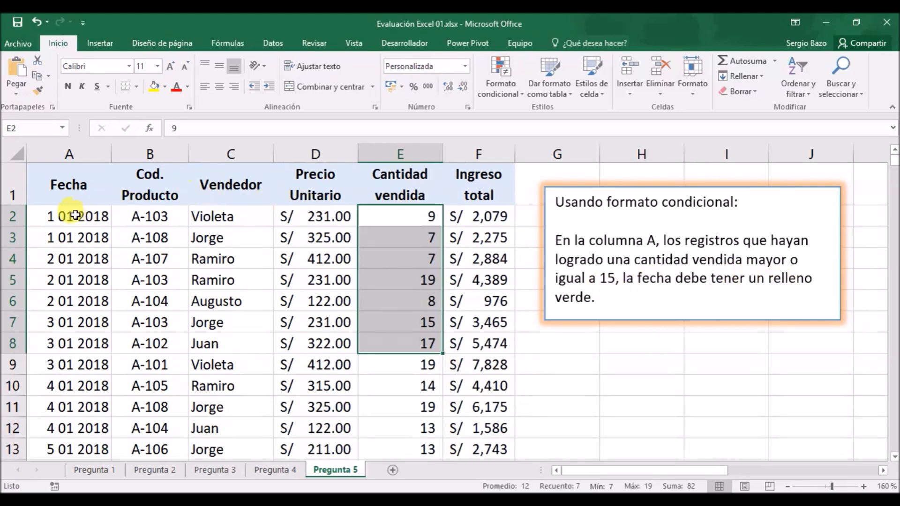
left_click_drag(412, 214, 412, 361)
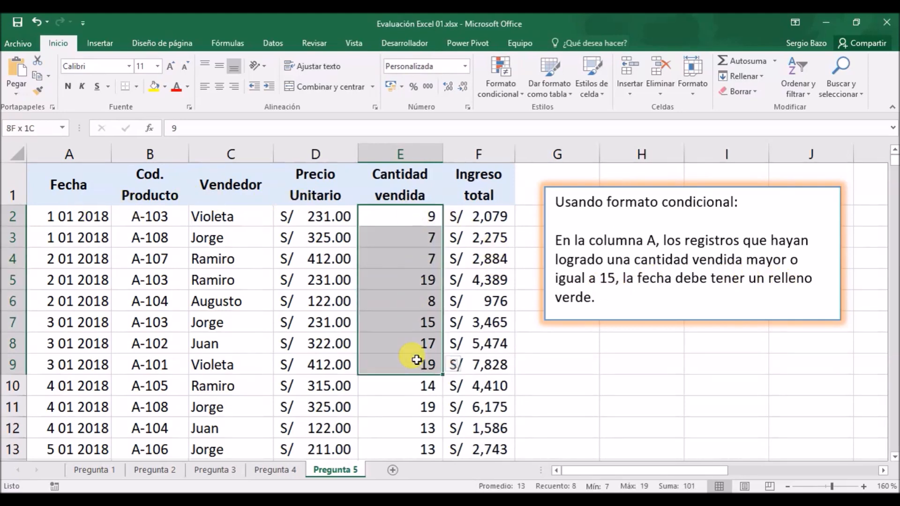
left_click_drag(74, 218, 60, 343)
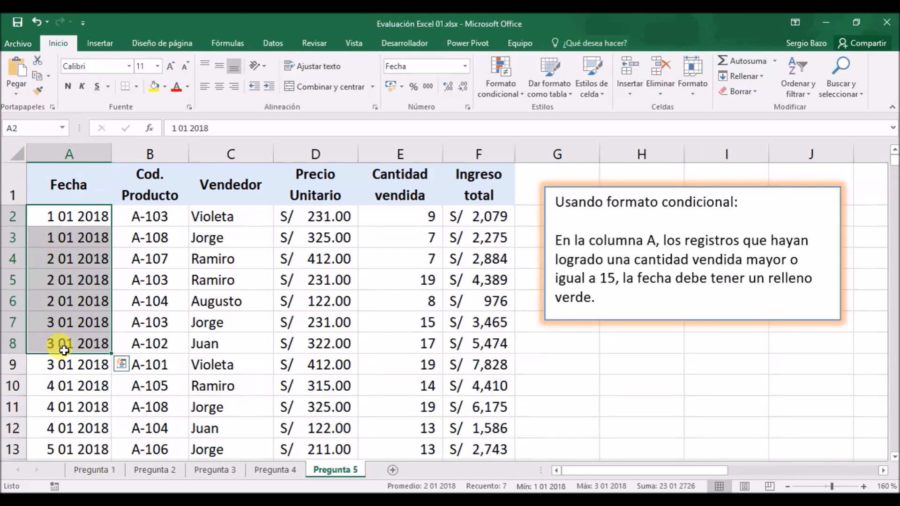
- Select all dates in column A from A2 to the last record and create a new conditional formatting rule based on a formula
left_click(65, 216)
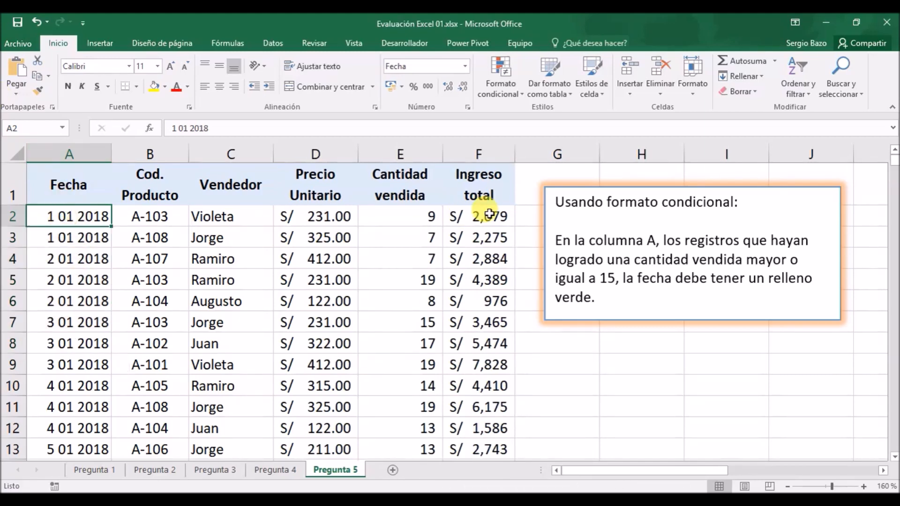
key("ctrl+shift+Down")
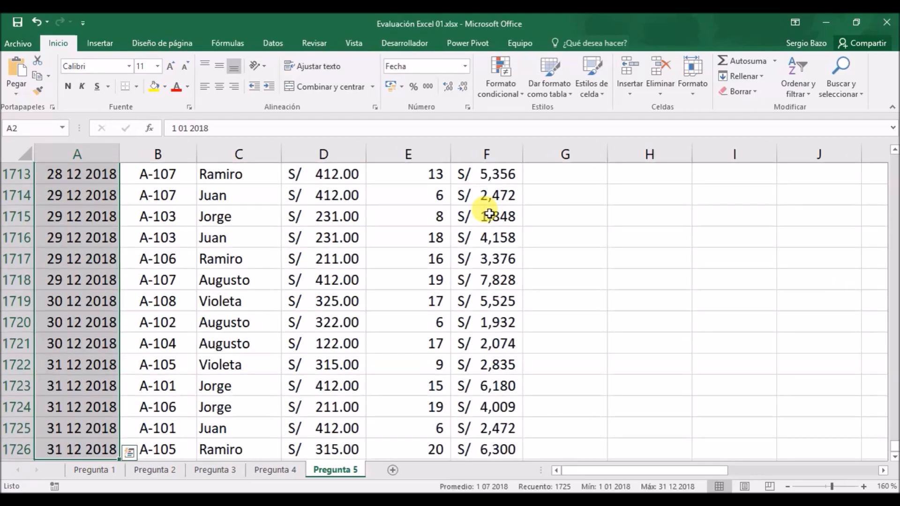
left_click_drag(895, 445, 895, 162)
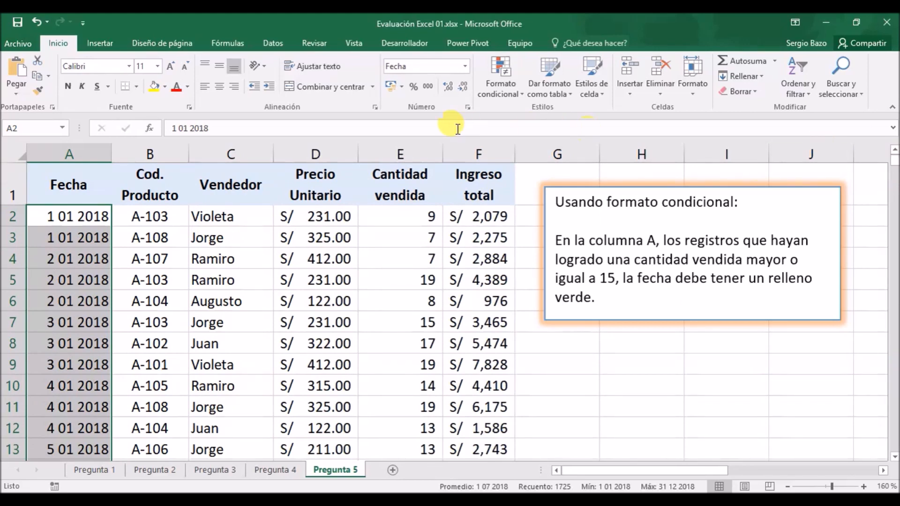
left_click(494, 80)
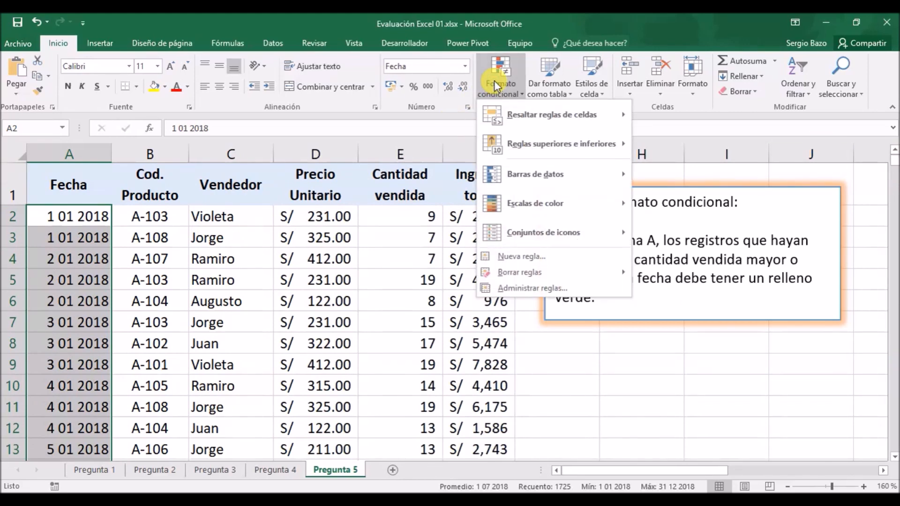
left_click(494, 256)
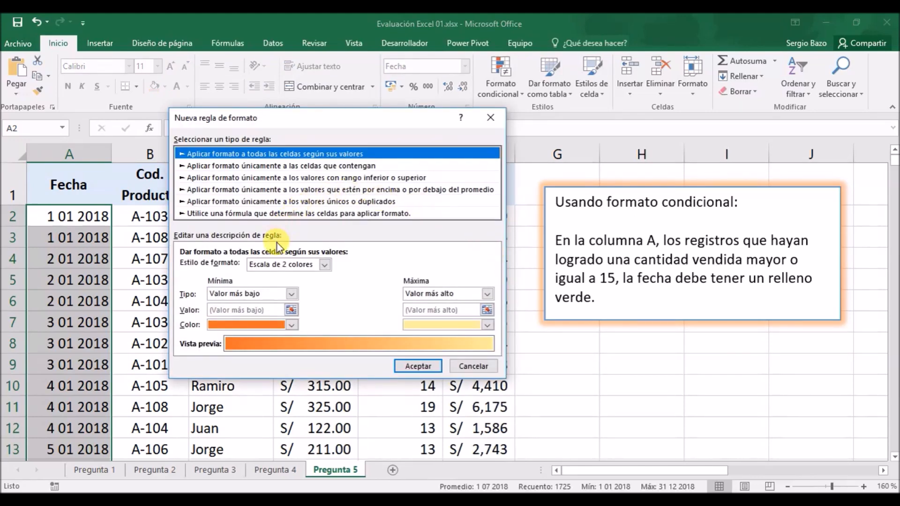
left_click(276, 214)
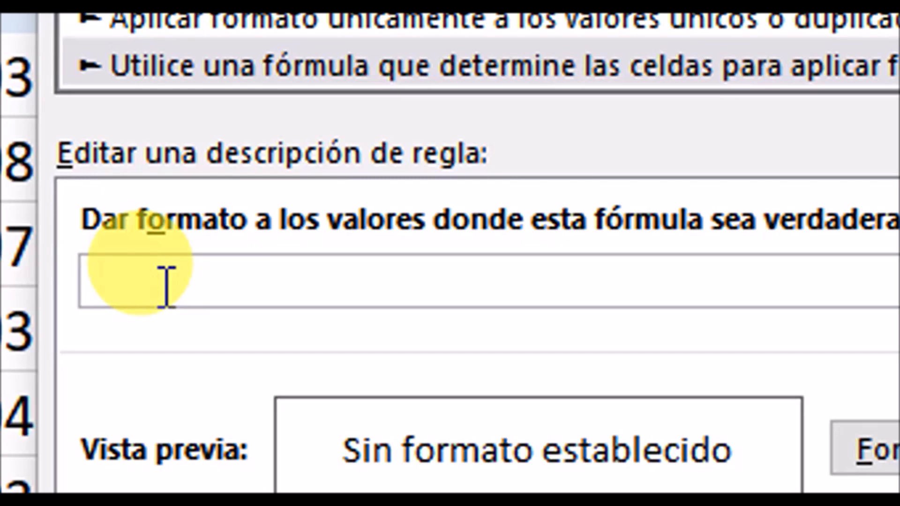
- Enter the rule formula =$E2>=15, keeping only the column of the E2 reference absolute
left_click(166, 287)
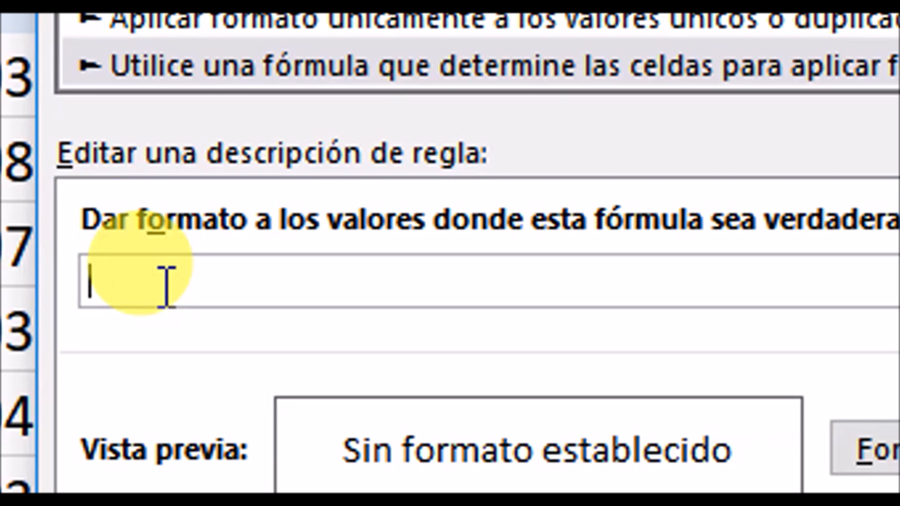
type("=")
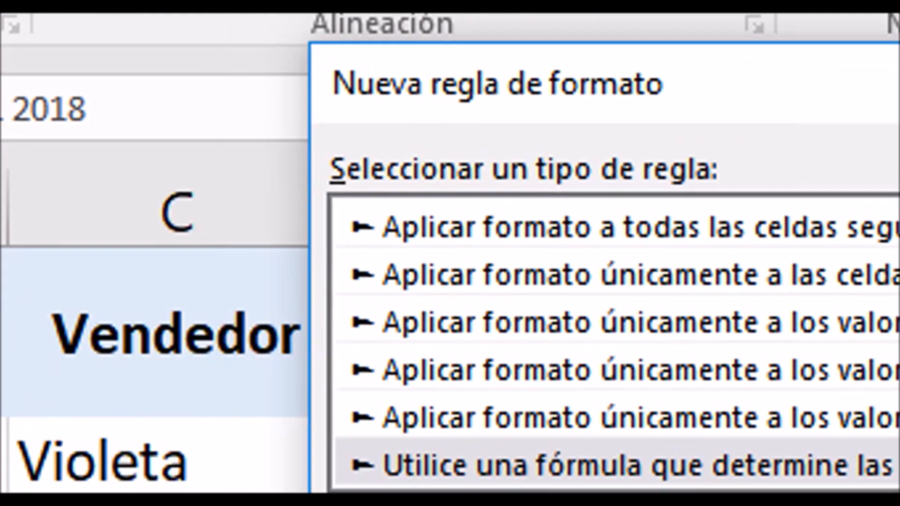
left_click_drag(895, 100, 765, 130)
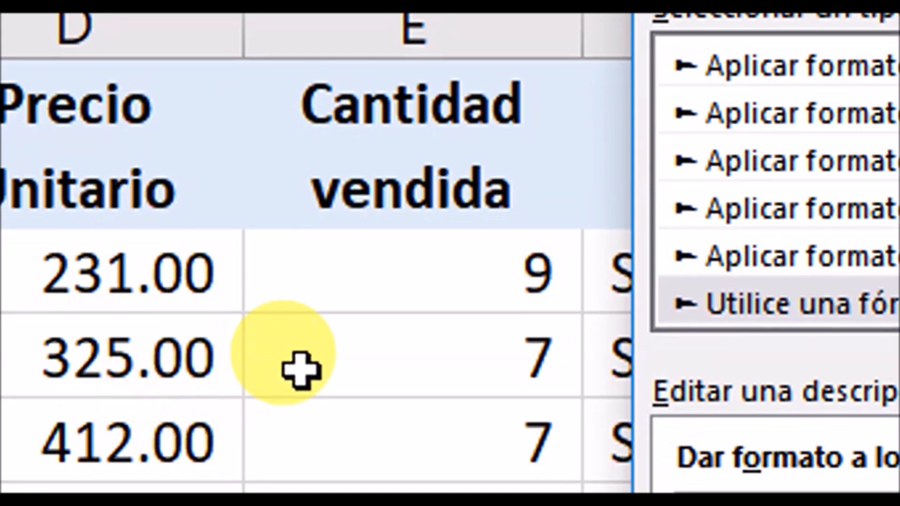
left_click(397, 281)
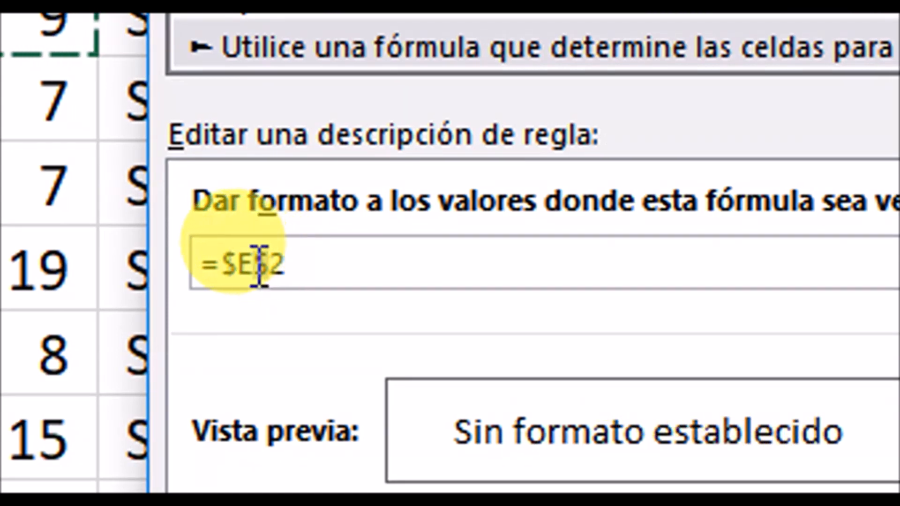
left_click_drag(254, 266, 269, 266)
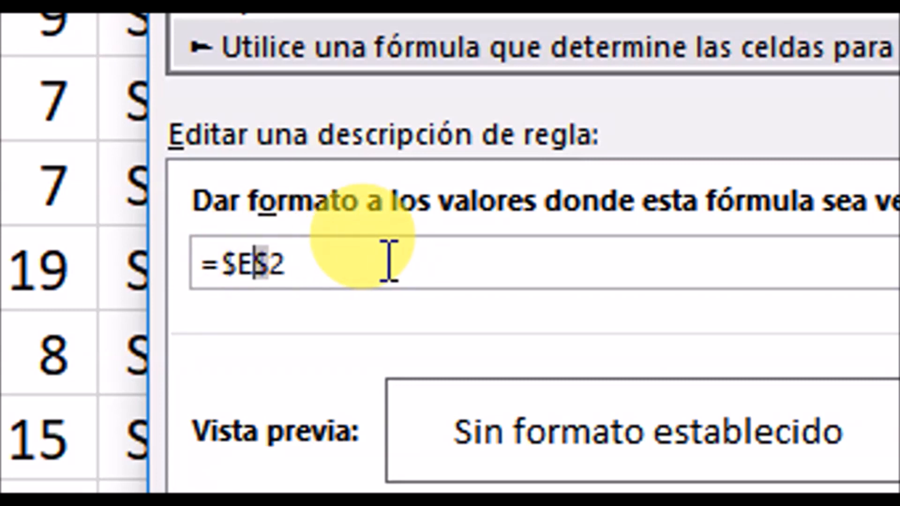
key("Delete")
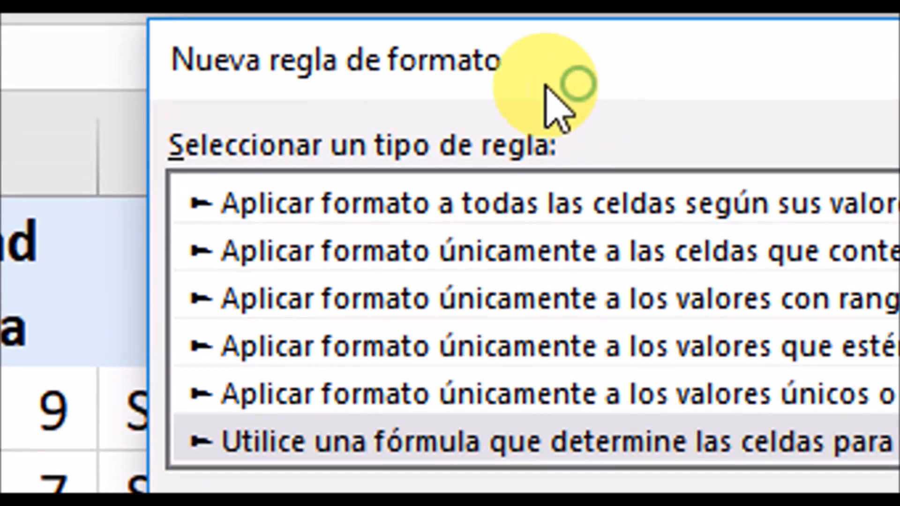
left_click_drag(546, 87, 124, 265)
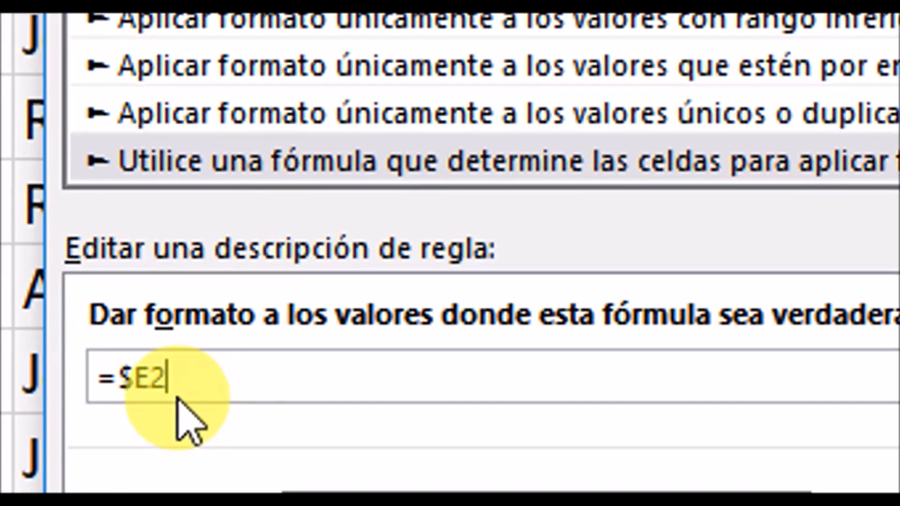
type(">=15")
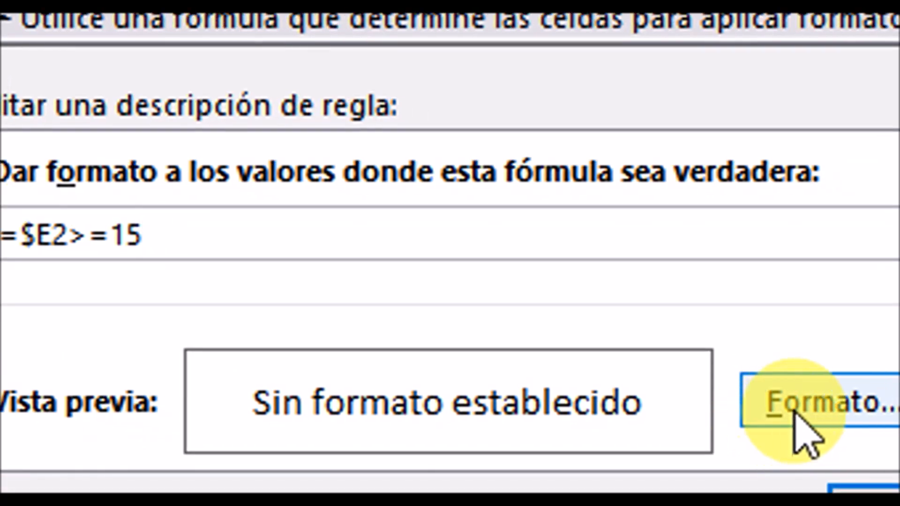
- Give the rule a green fill from the standard colors and apply it to the selected dates
left_click(765, 403)
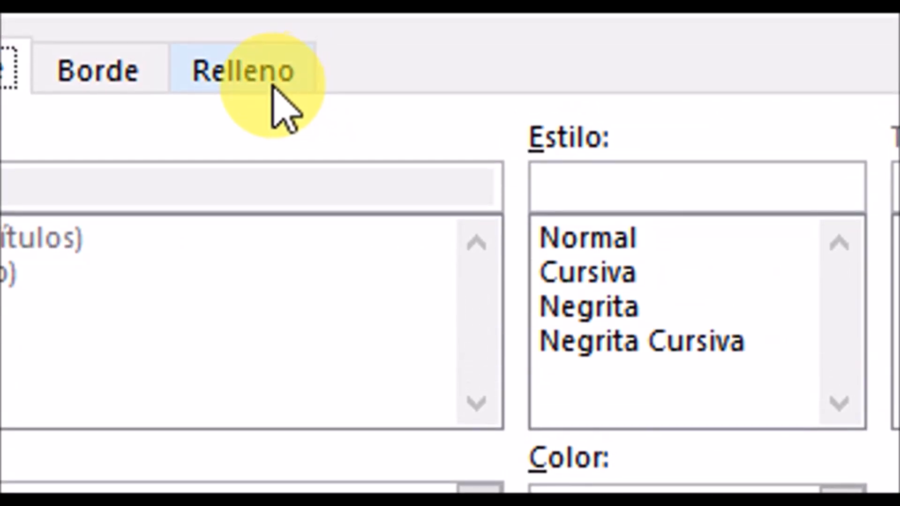
left_click(274, 87)
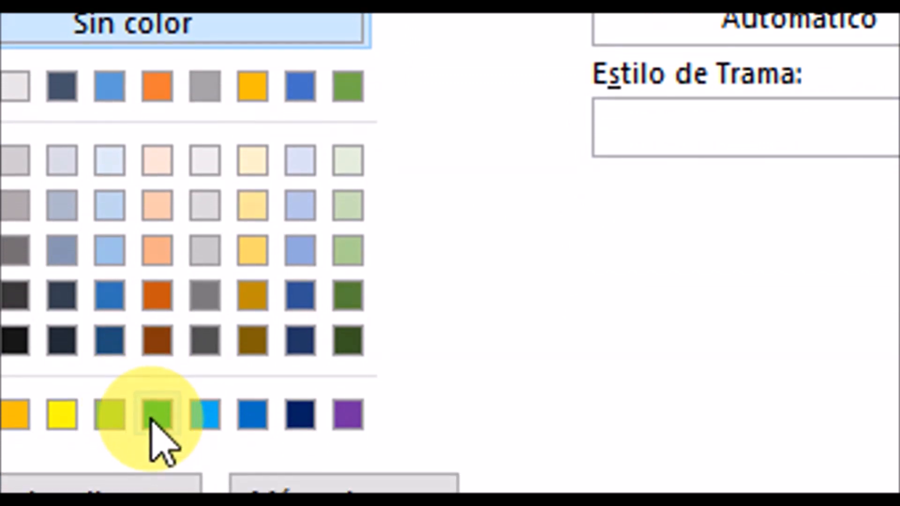
left_click(151, 417)
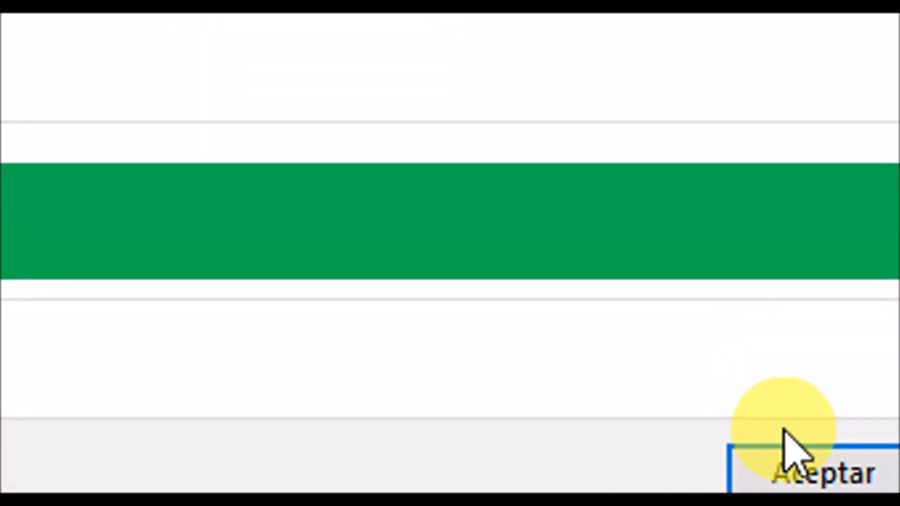
left_click(793, 452)
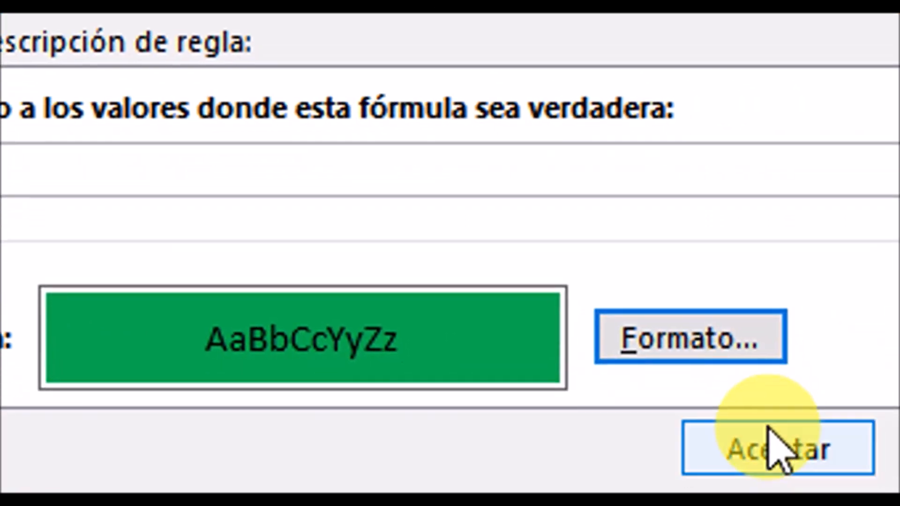
left_click(778, 446)
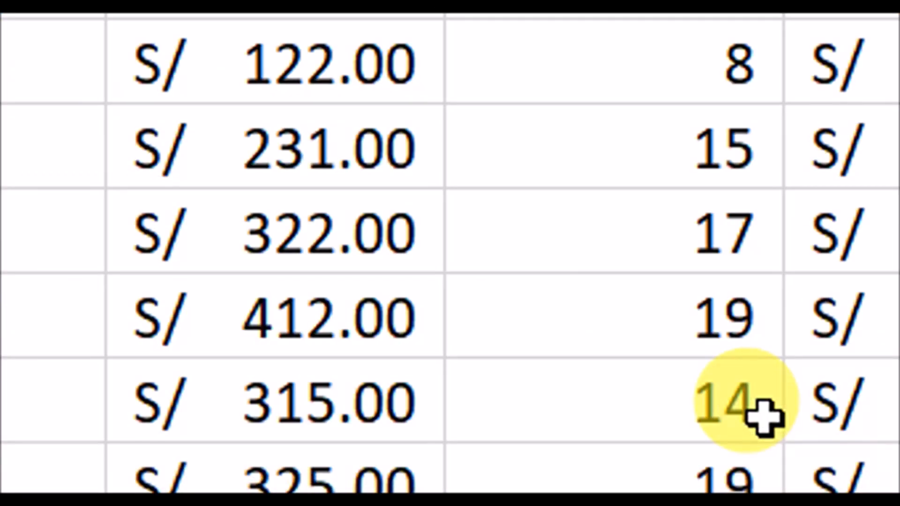